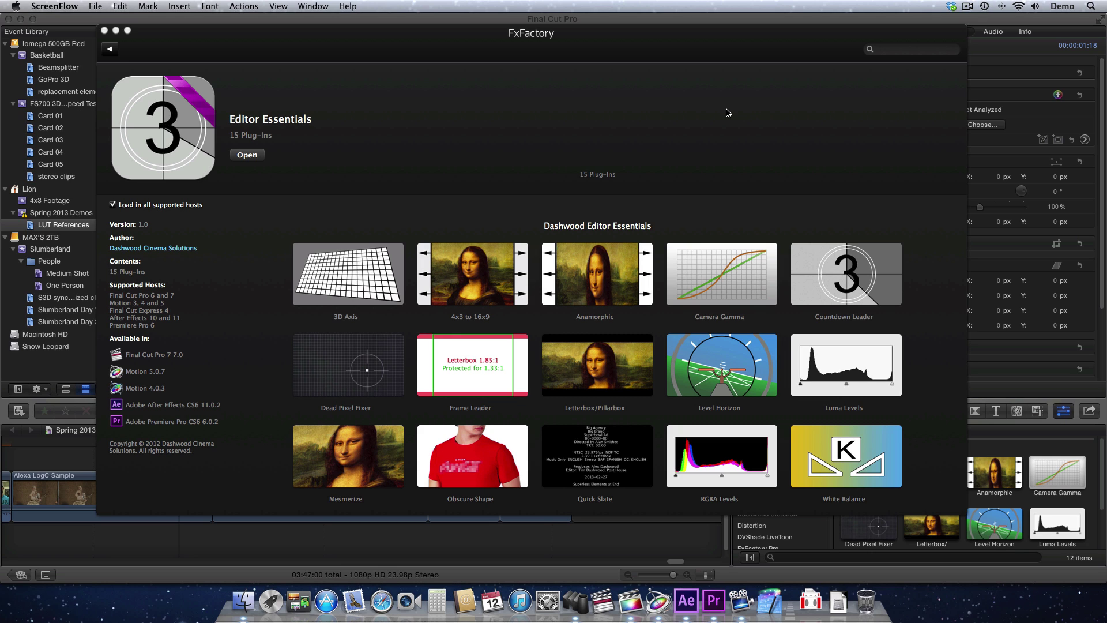
- Leave FxFactory and switch to Final Cut Pro using the Cmd+Tab app switcher
key(super+Tab)
key(super+Tab)
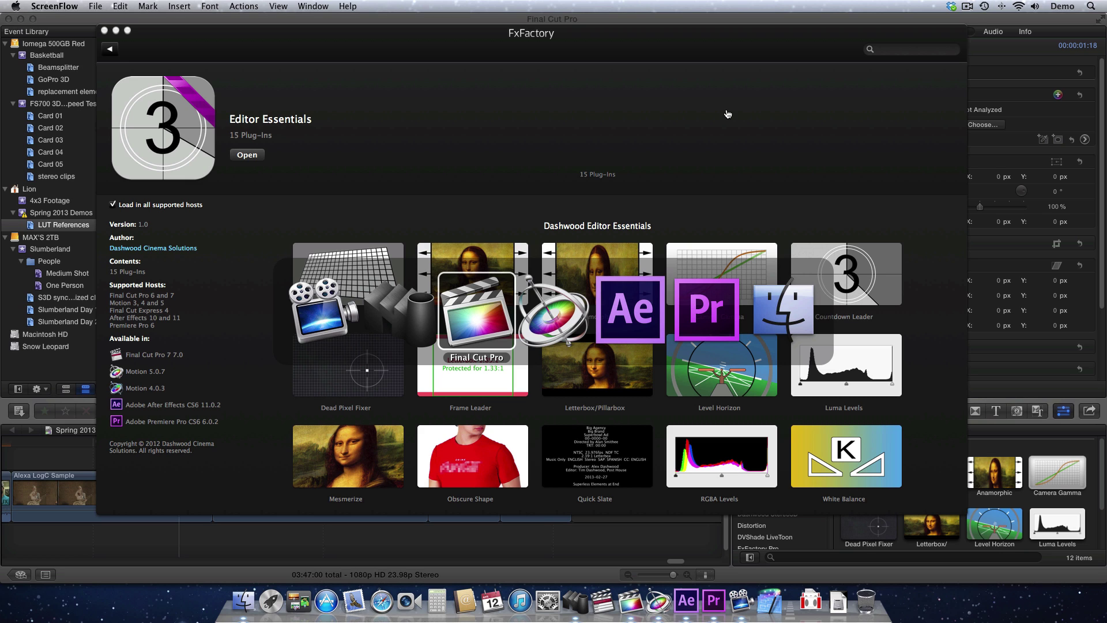
key(super+Tab)
key(super+Tab)
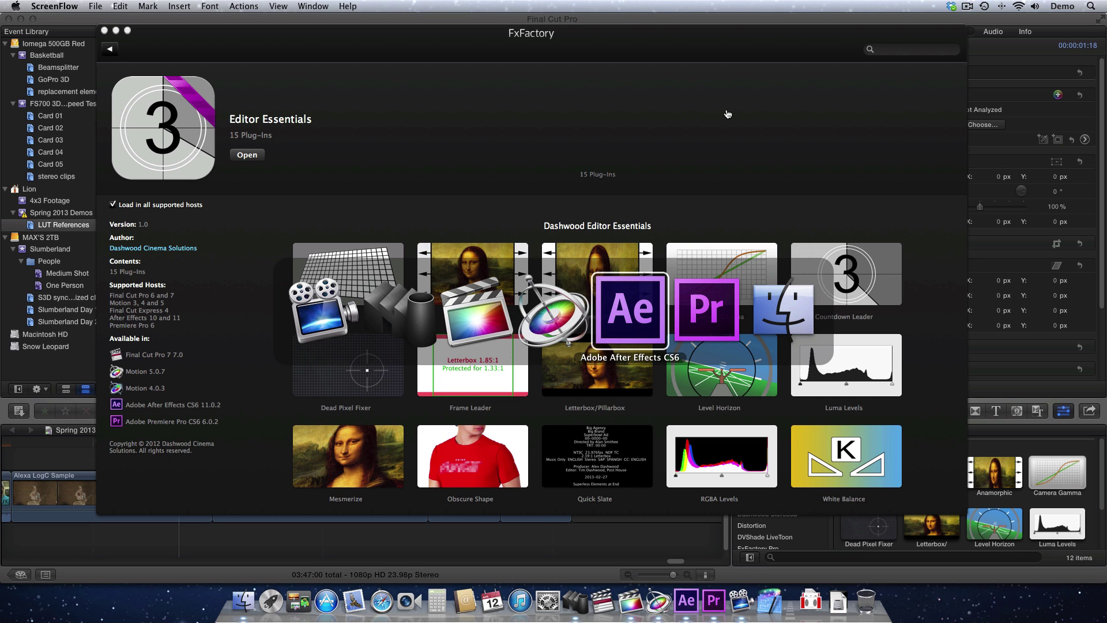
key(super+Tab)
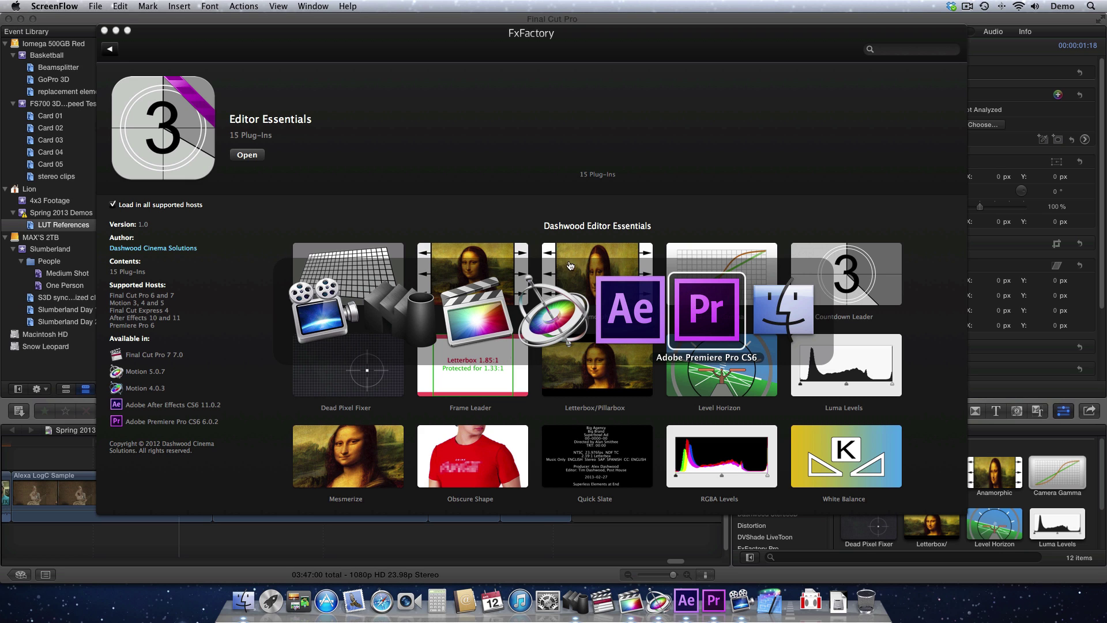
click(477, 312)
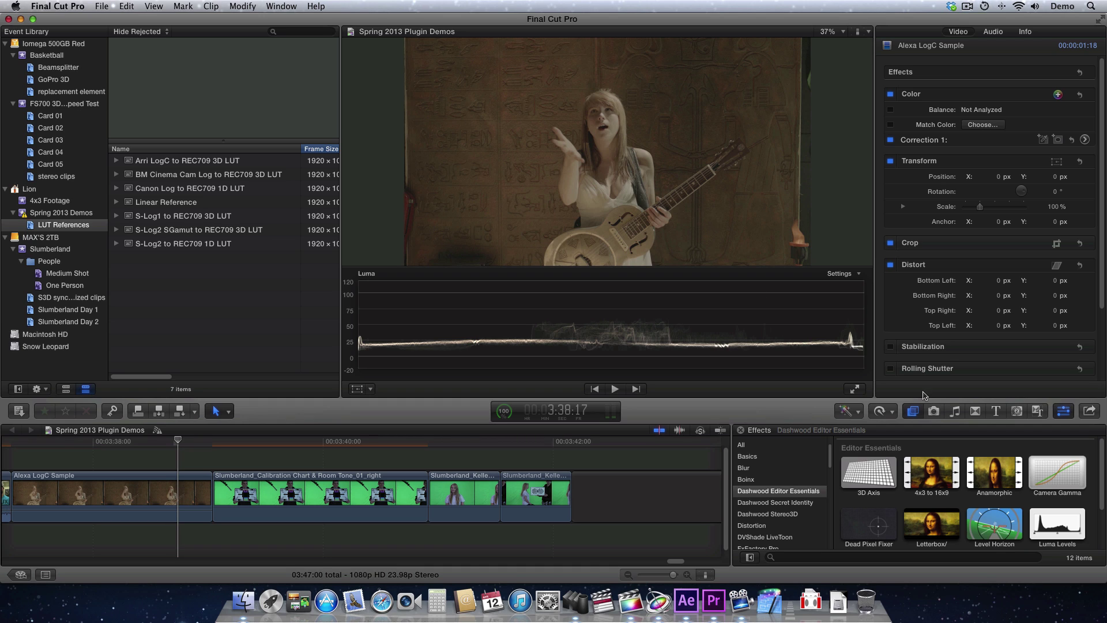
- Drag Camera Gamma from the Effects browser onto the Alexa LogC Sample clip and show its presets
click(1065, 479)
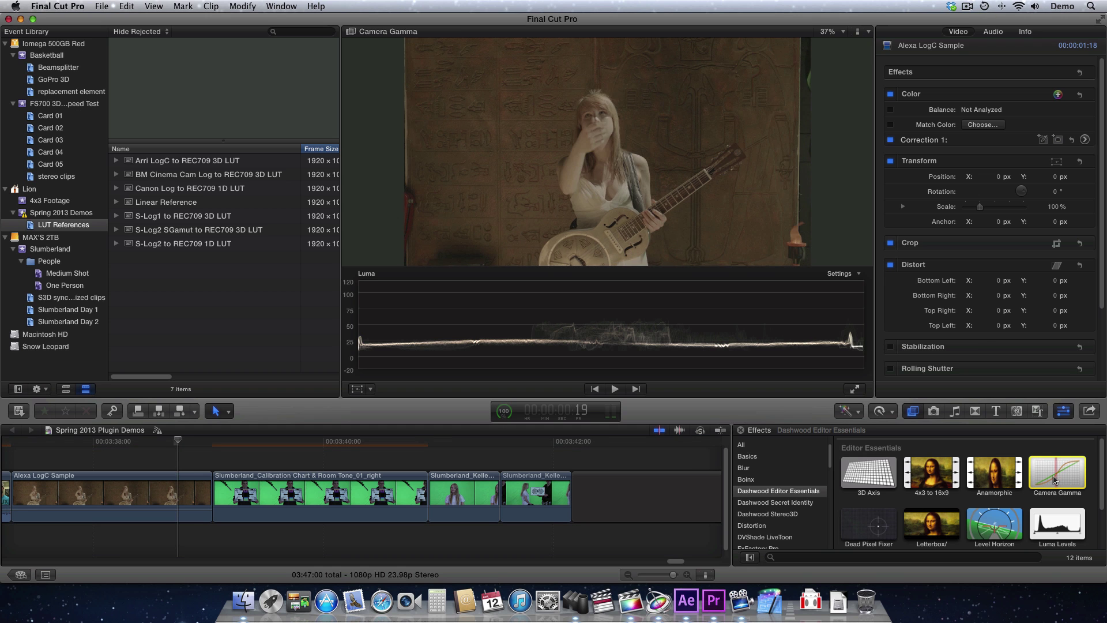
drag(1066, 478, 170, 497)
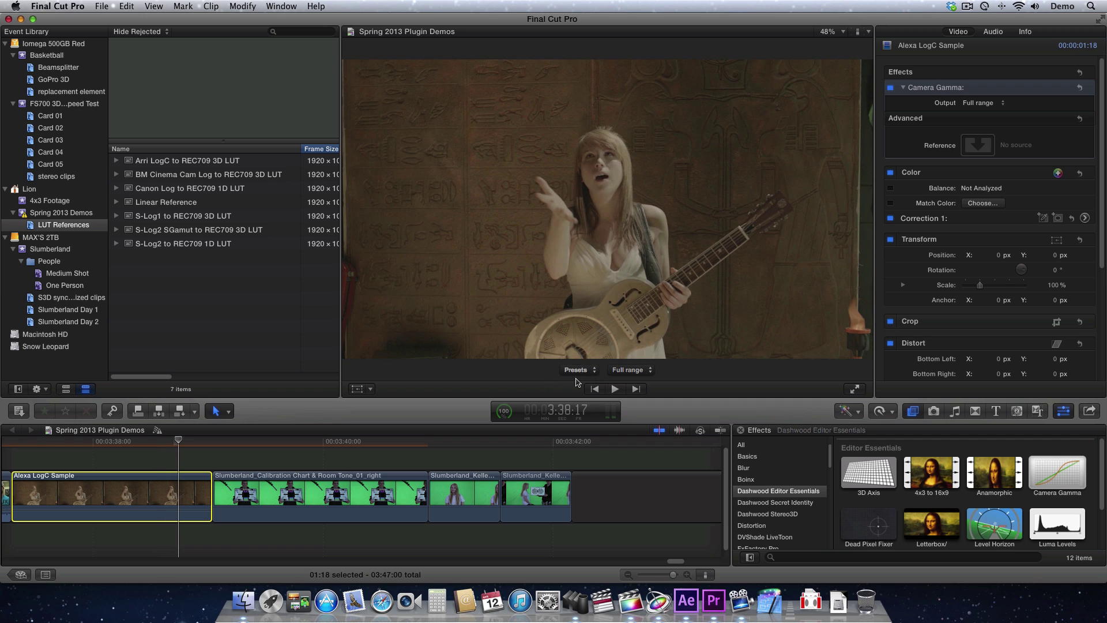
click(596, 373)
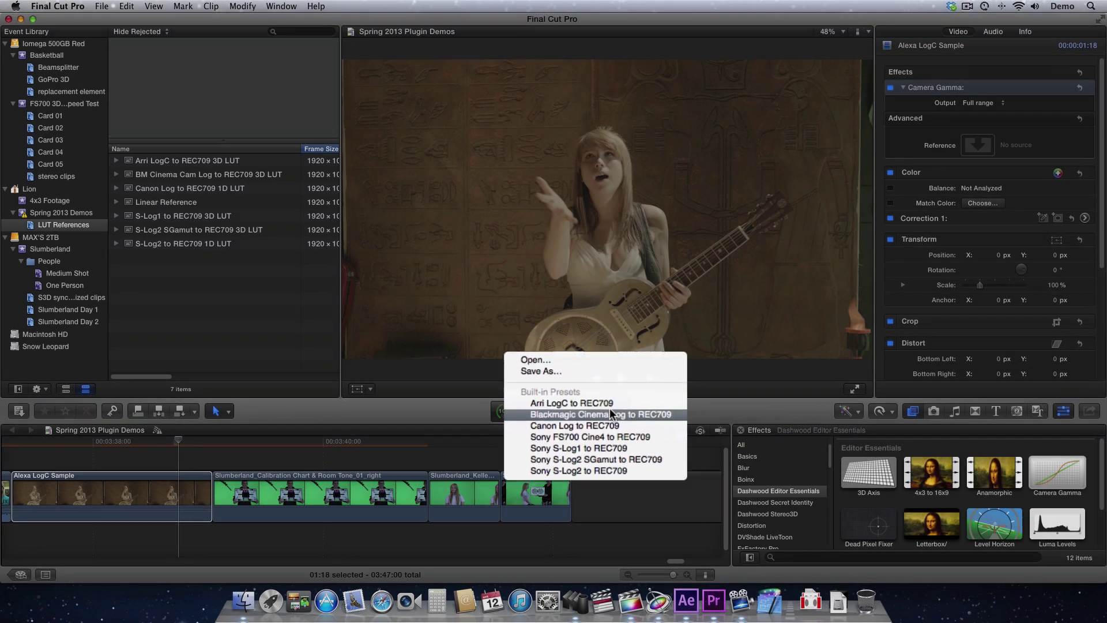
- Choose the Arri LogC to REC709 preset, then move the playhead onto the calibration chart clip
click(607, 411)
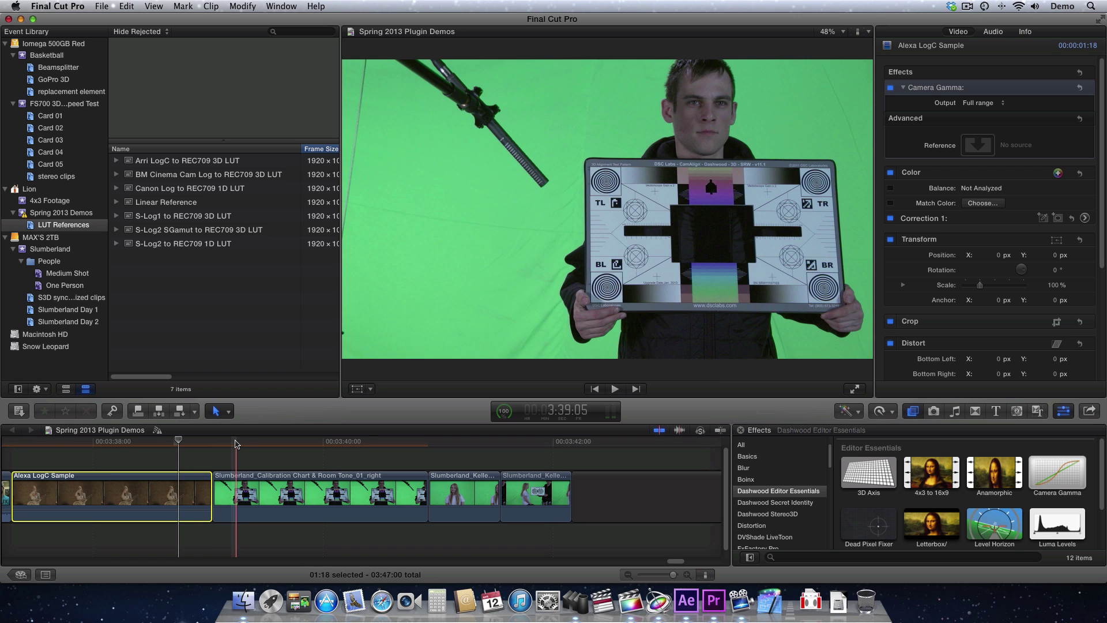
click(329, 443)
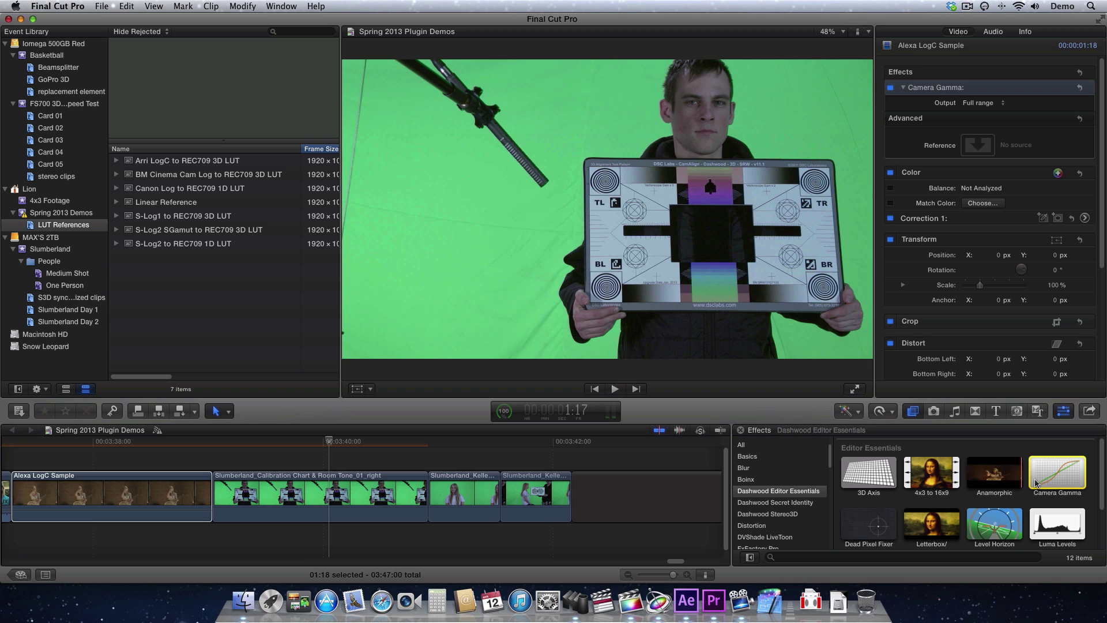
- Add Camera Gamma to the calibration chart clip with the Sony FS700 Cine4 to REC709 preset
drag(1058, 472, 335, 497)
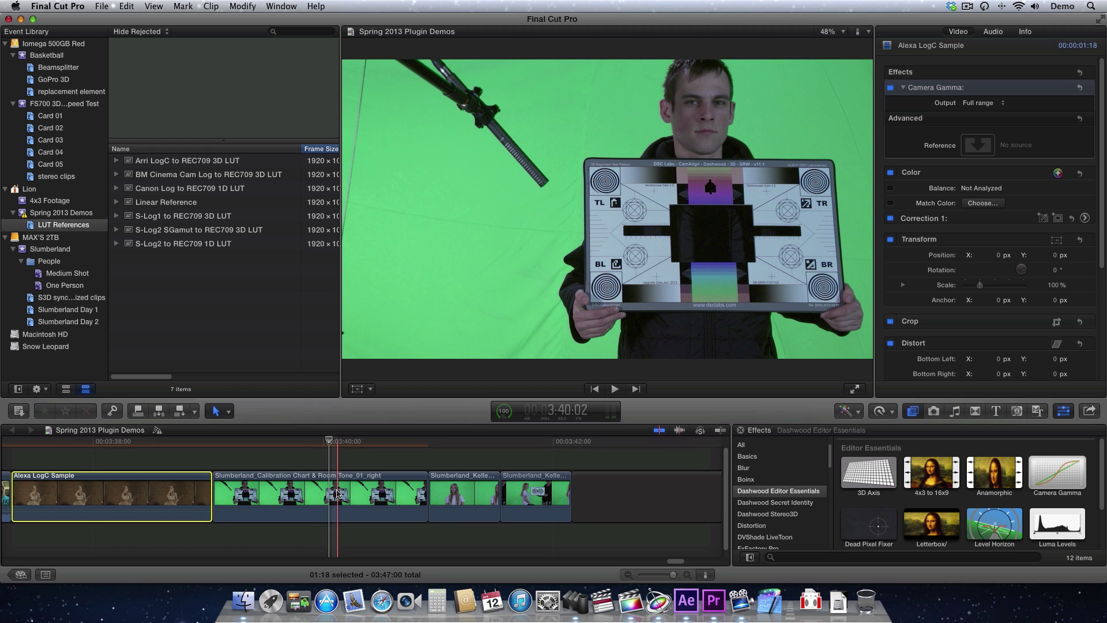
click(336, 494)
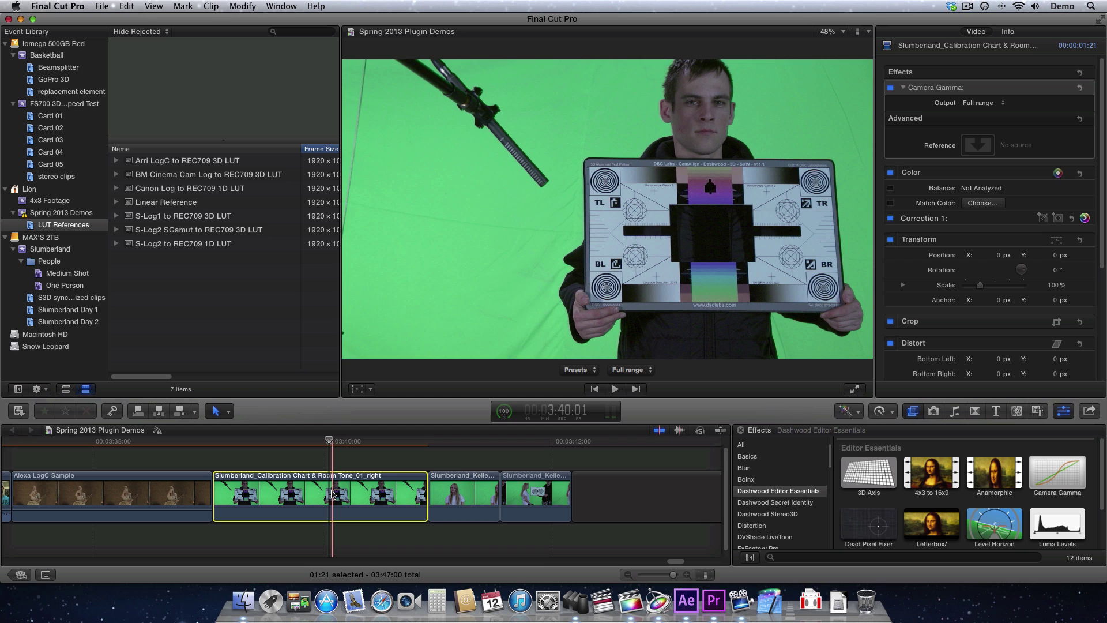
click(588, 370)
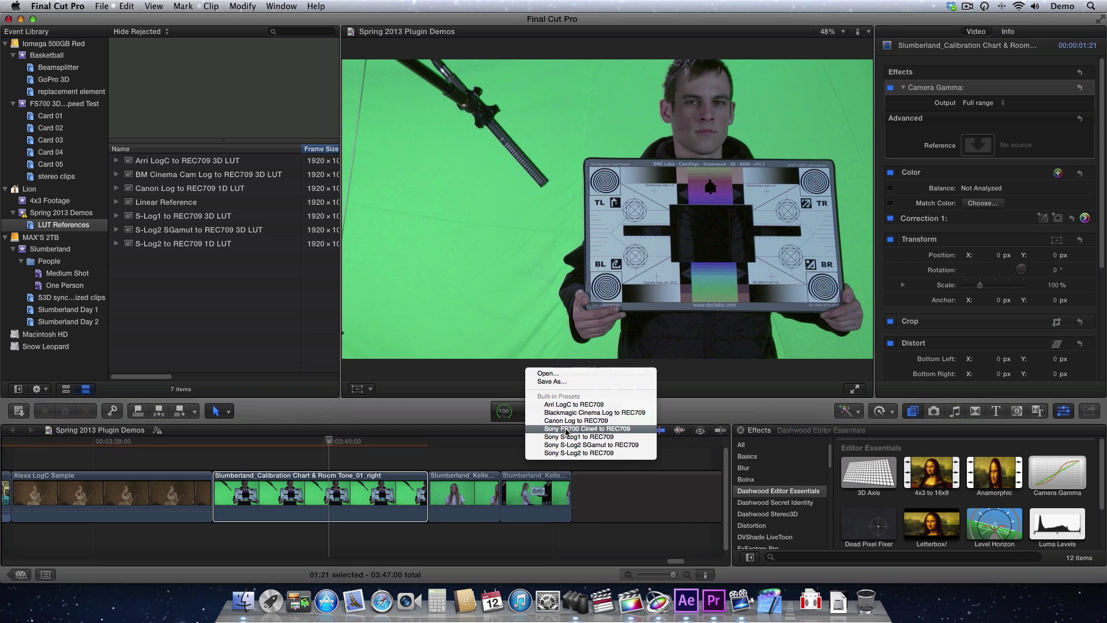
click(628, 428)
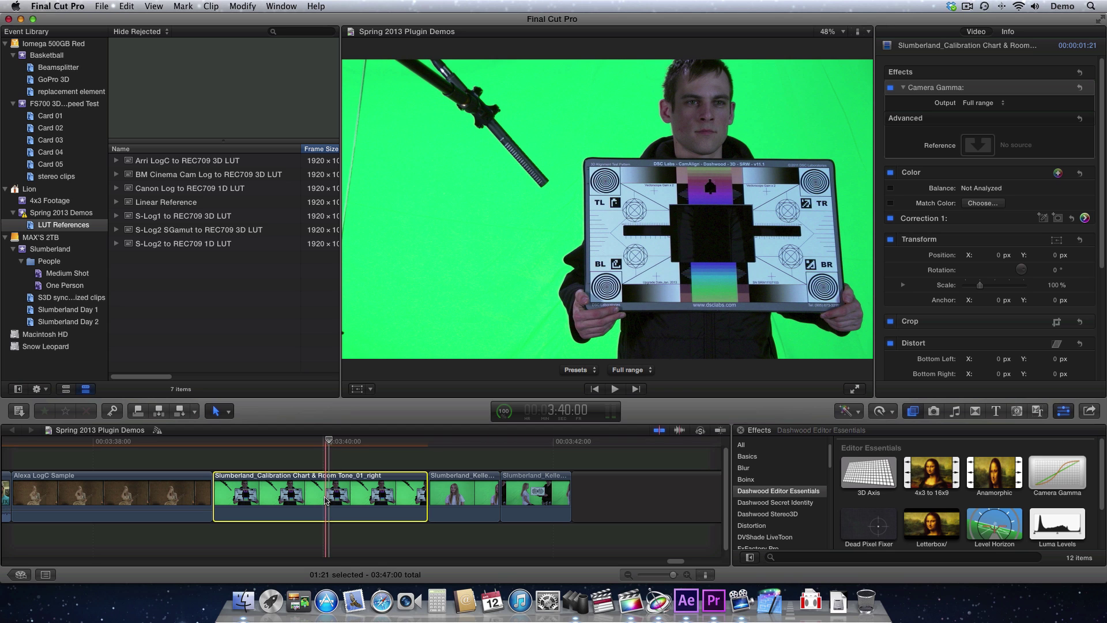
- Copy the calibration clip and paste only its Camera Gamma attribute onto both Kelley clips
click(126, 6)
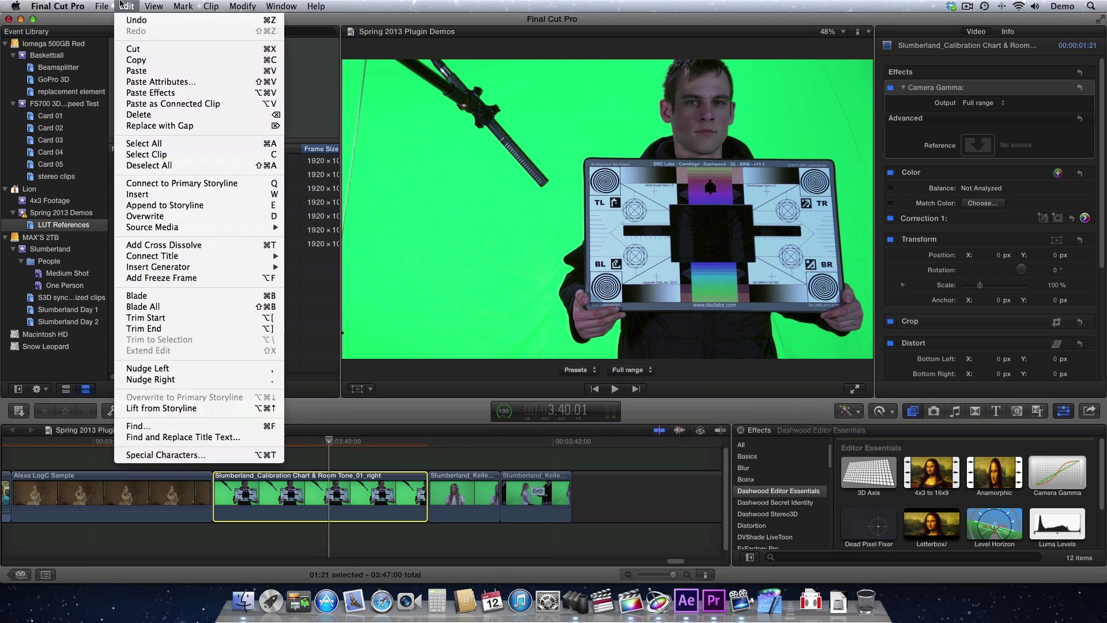
click(146, 60)
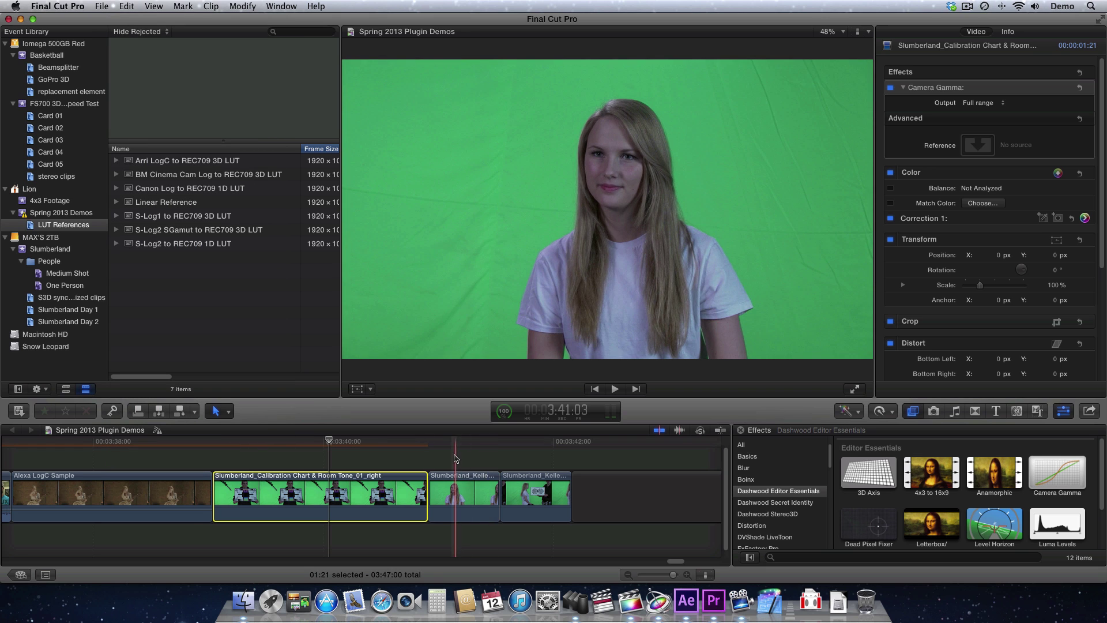
drag(454, 455, 555, 507)
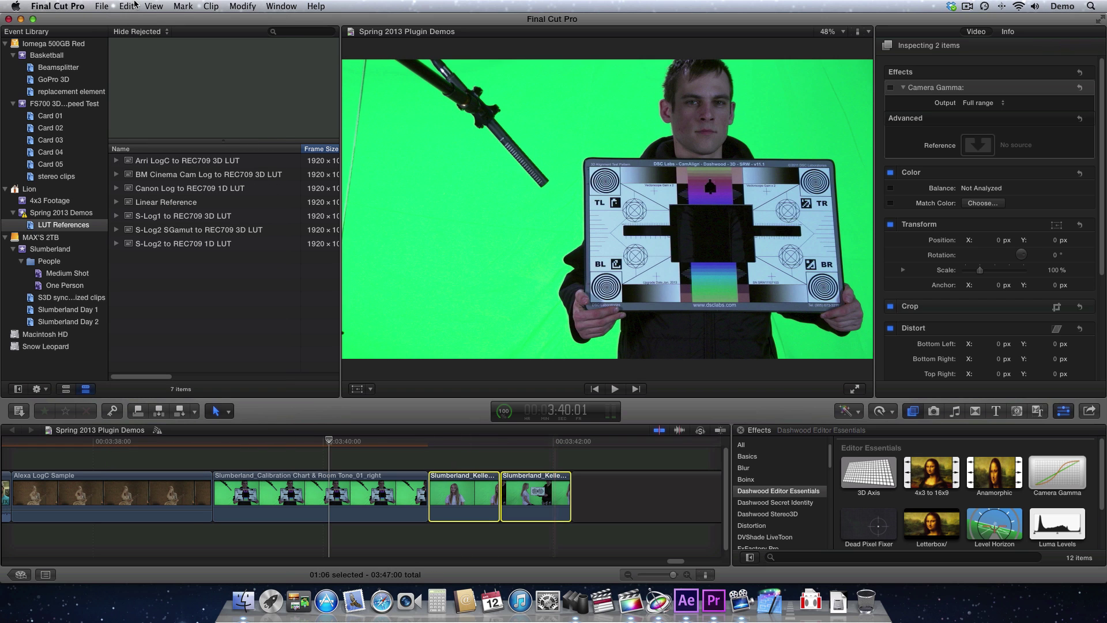
click(128, 6)
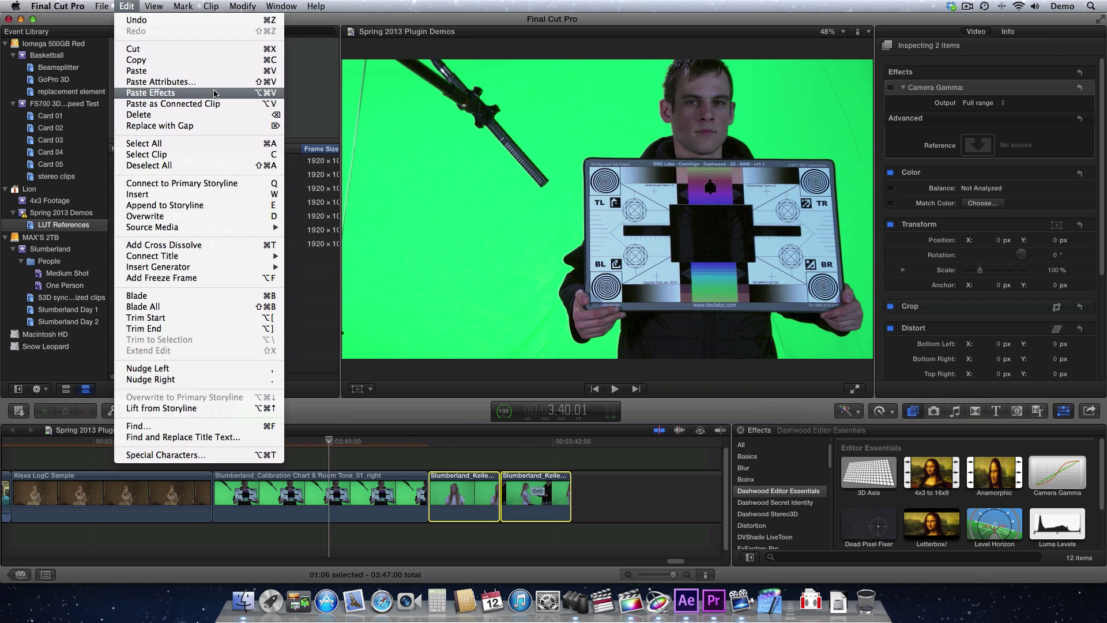
click(162, 82)
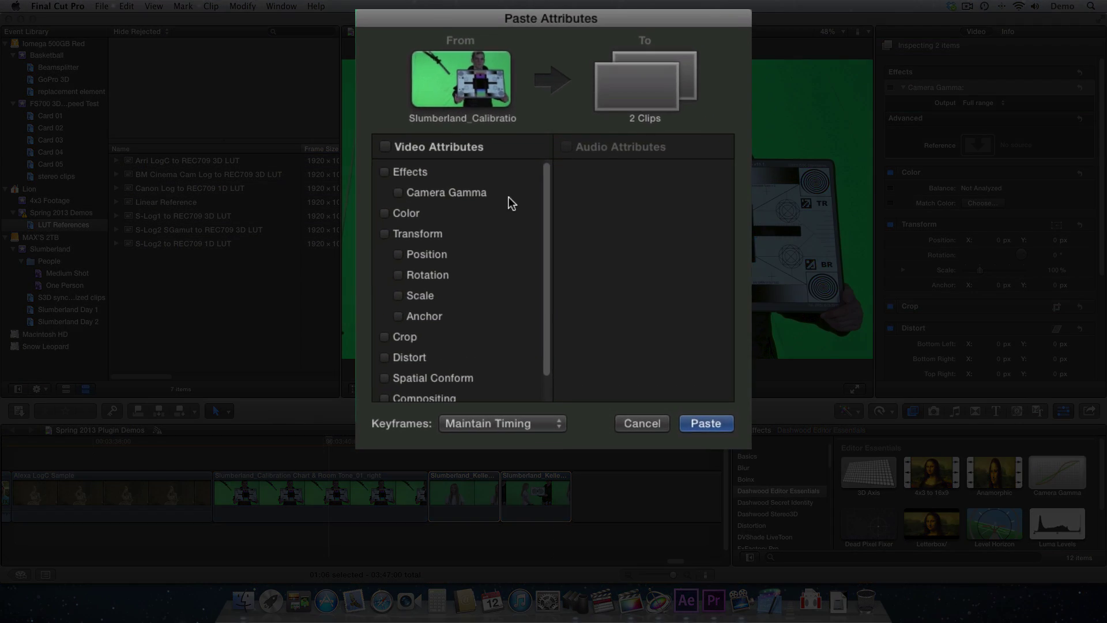
click(424, 199)
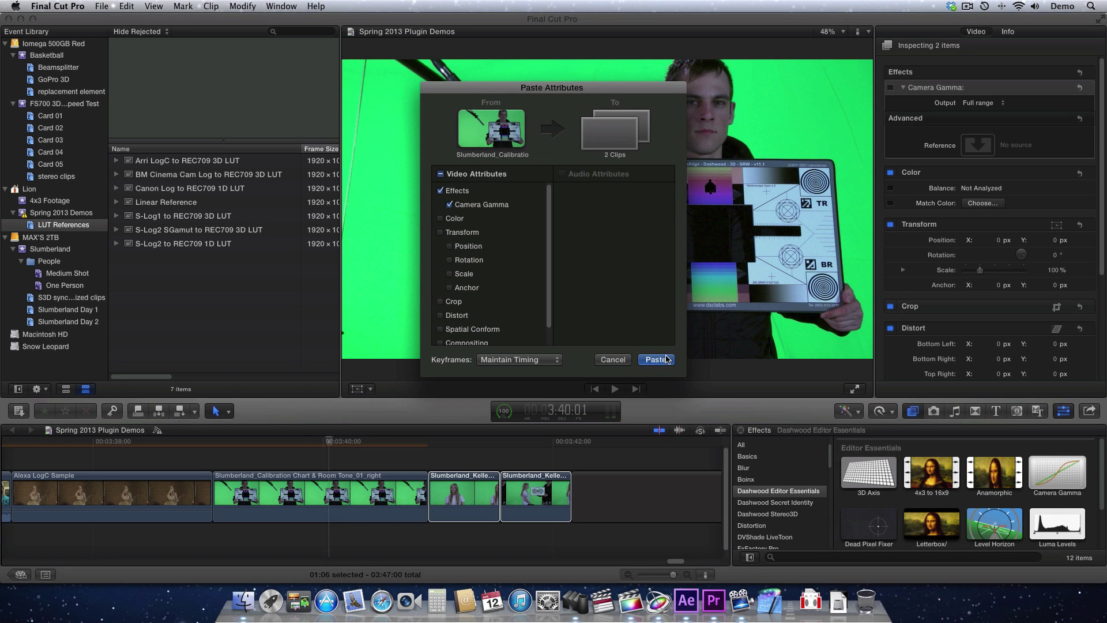
click(667, 360)
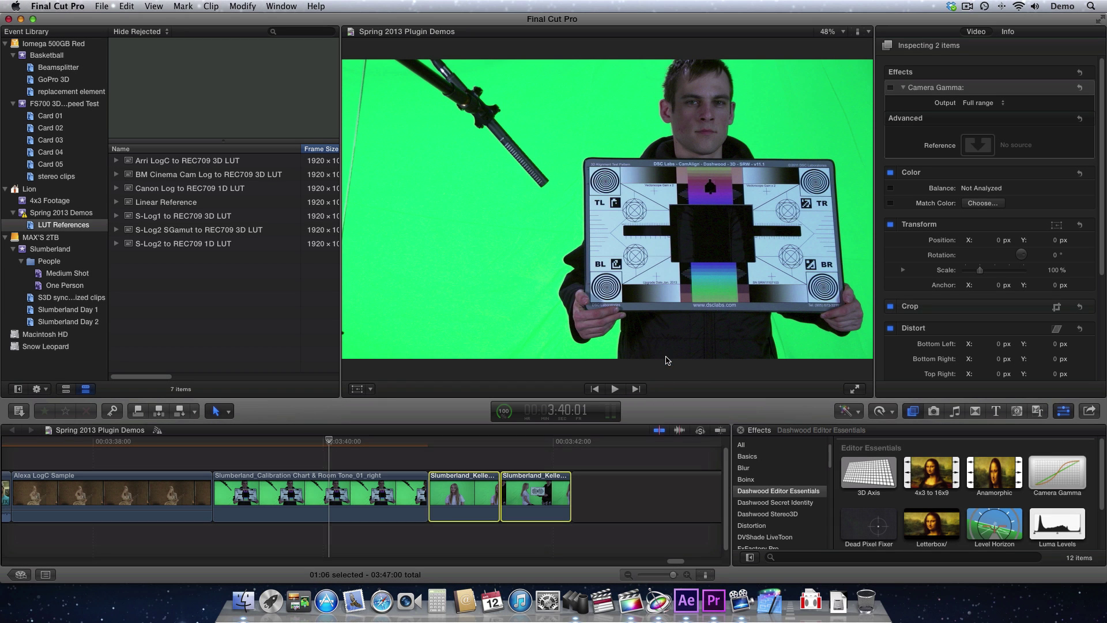
- Review the Kelley clips, toggling Camera Gamma off and back on to compare the looks
click(449, 442)
drag(471, 444, 519, 452)
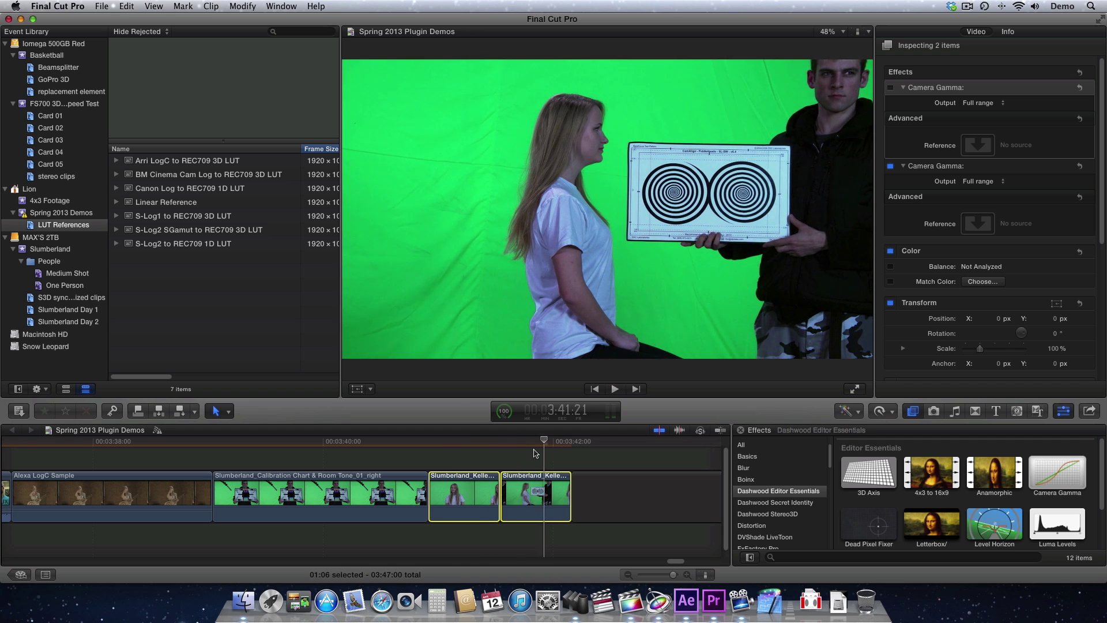
click(452, 493)
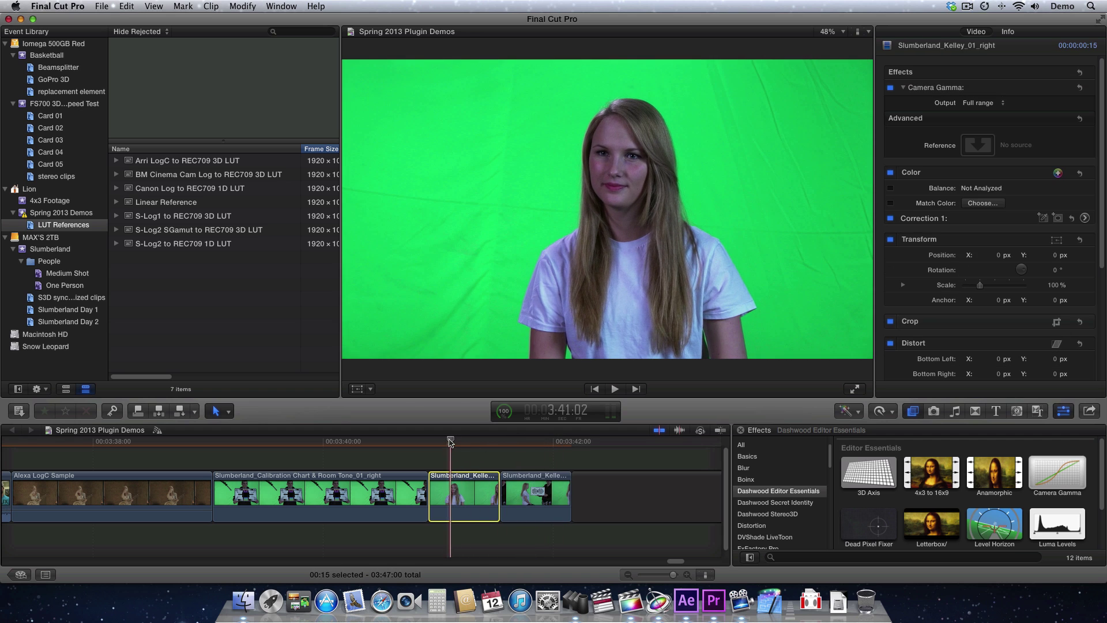
click(891, 88)
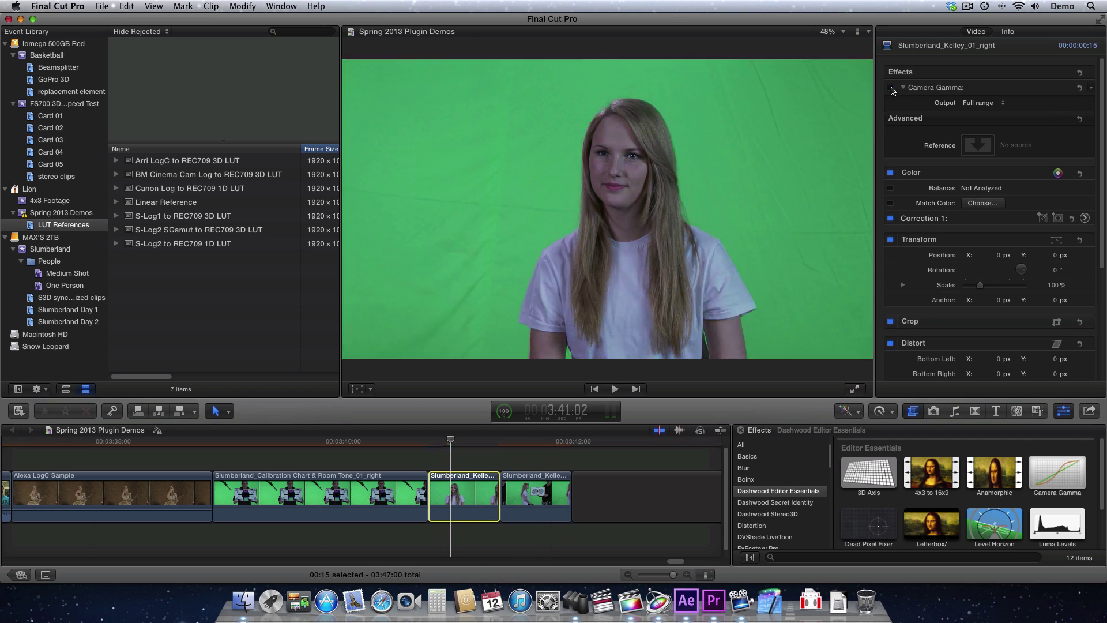
click(891, 88)
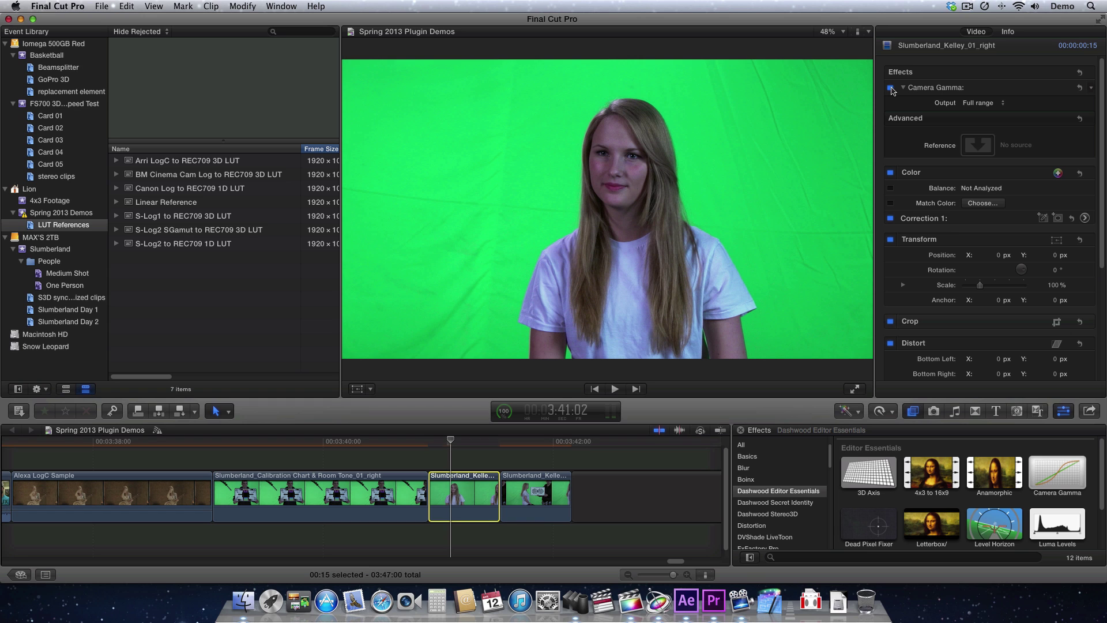
click(624, 443)
- Apply Camera Gamma to the Linear Reference clip, then preview the Arri LogC to REC709 3D LUT clip
scroll(623, 473, right, 10)
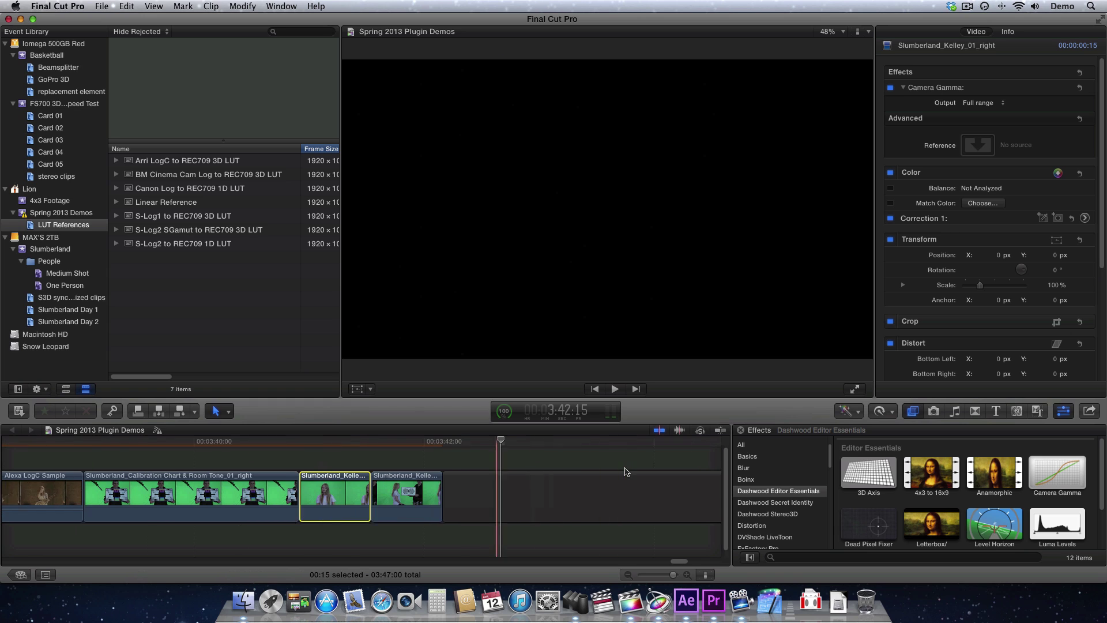
scroll(623, 473, right, 10)
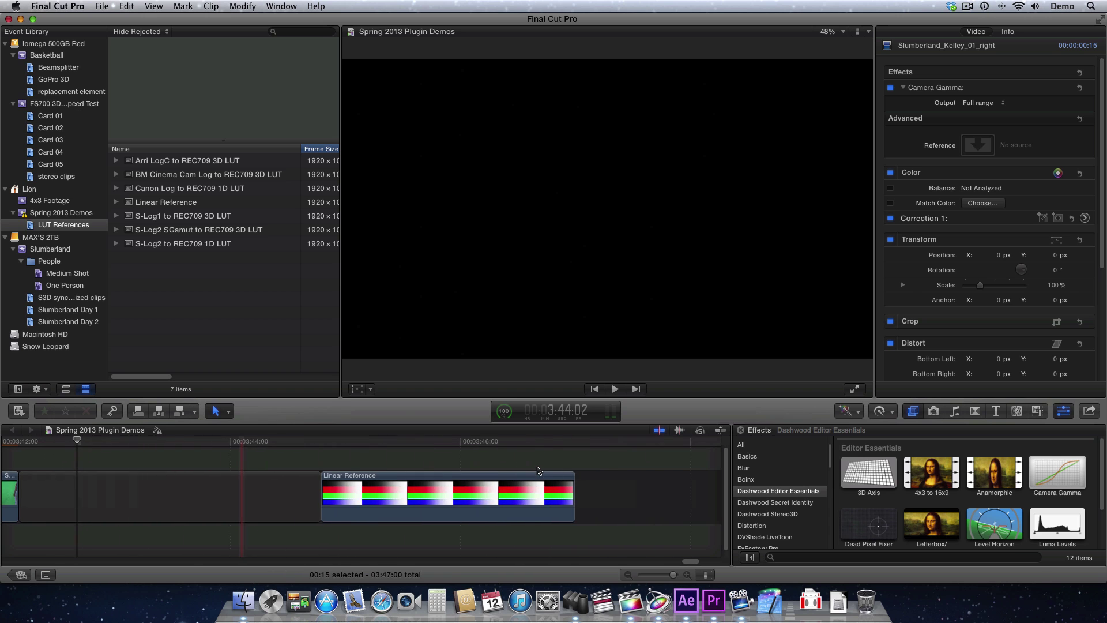
click(377, 496)
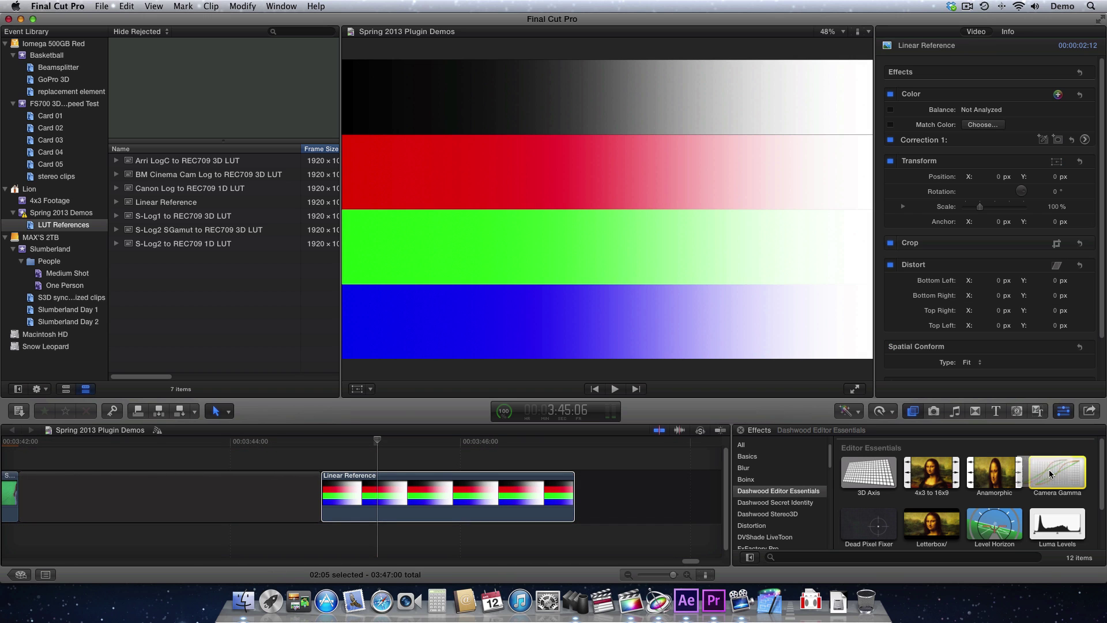
drag(1050, 469, 424, 508)
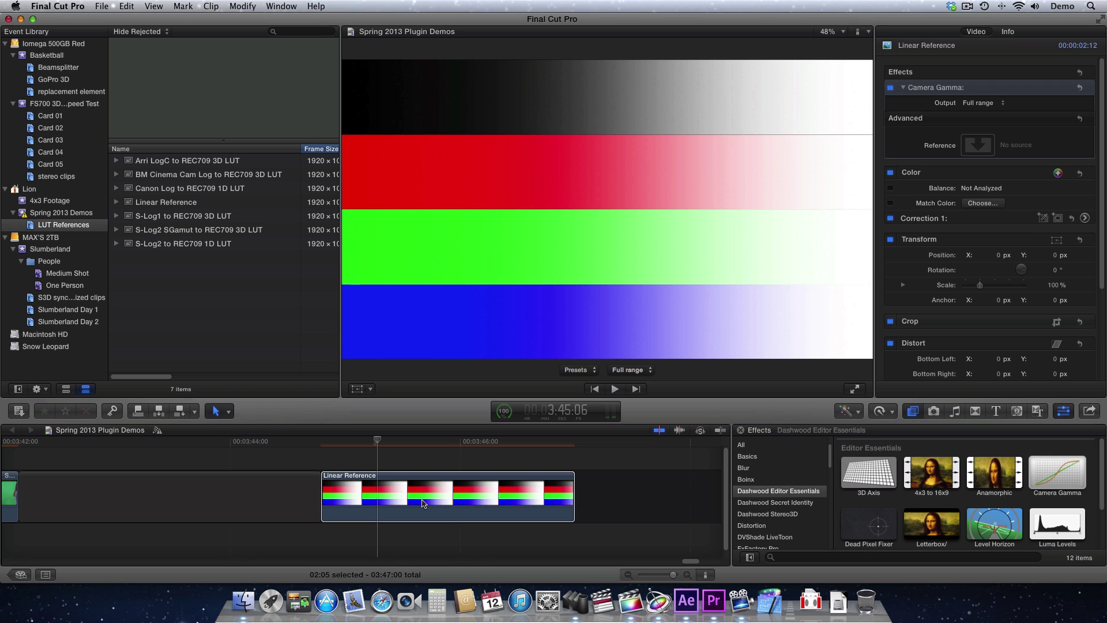
click(423, 503)
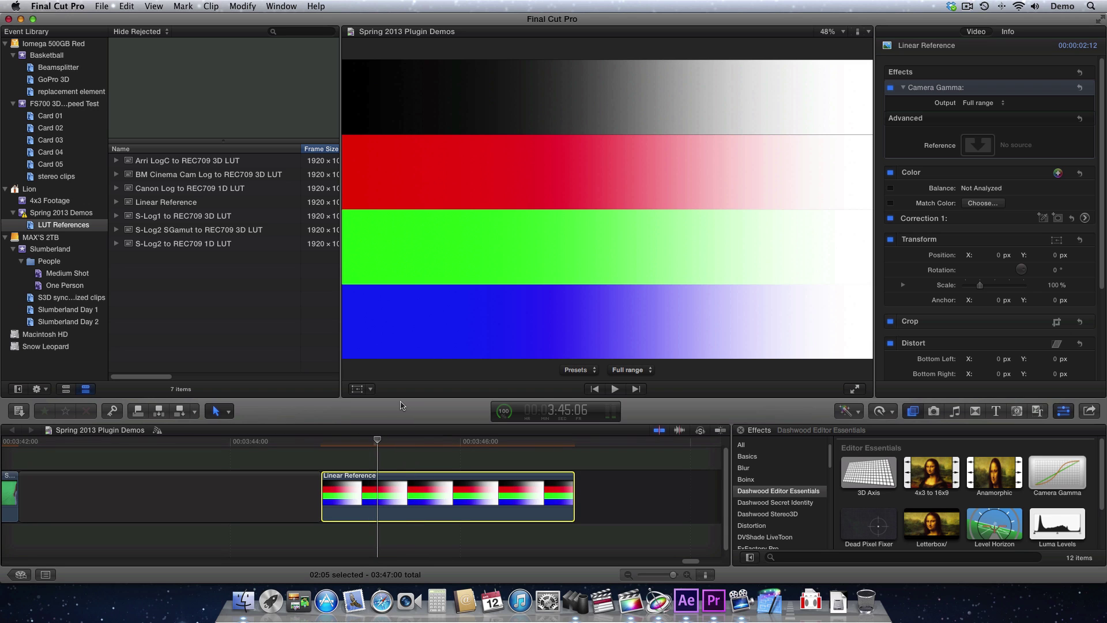
click(162, 160)
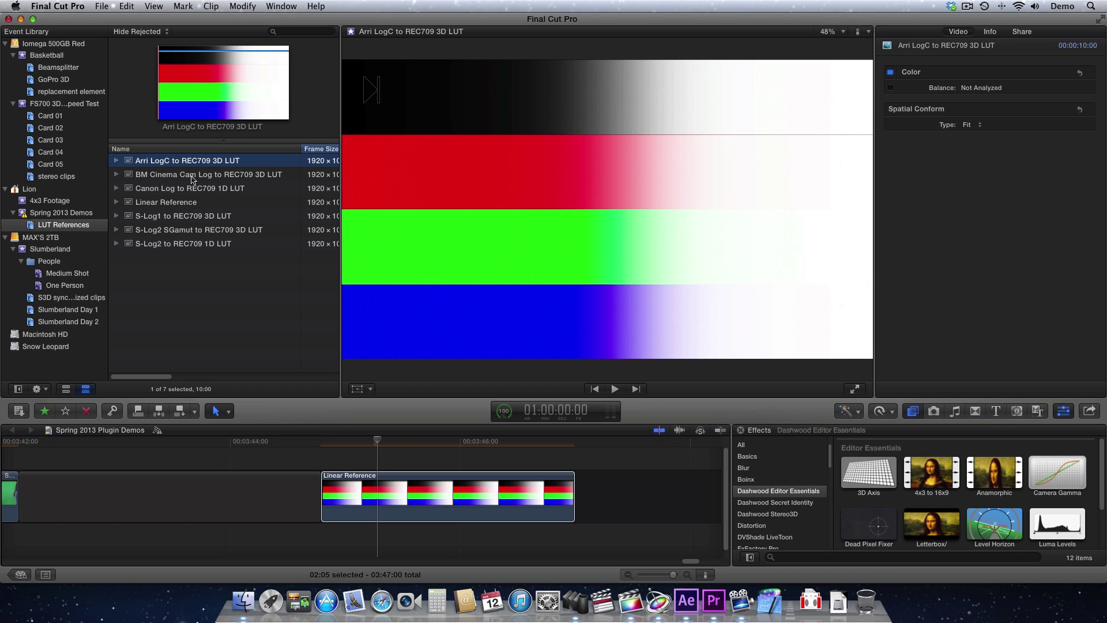
click(191, 174)
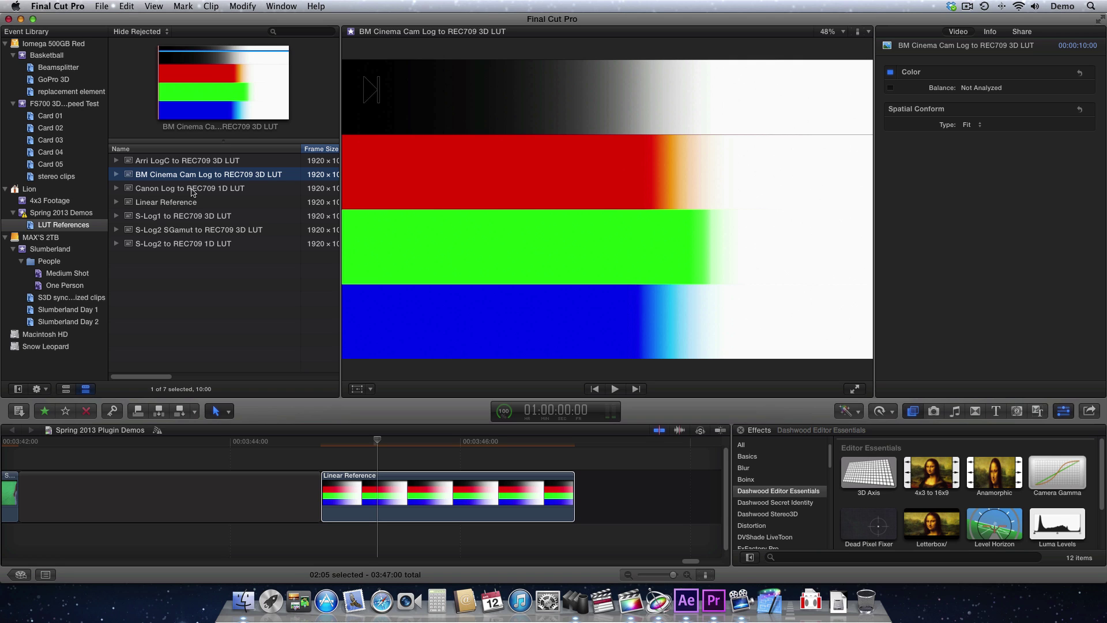
click(191, 190)
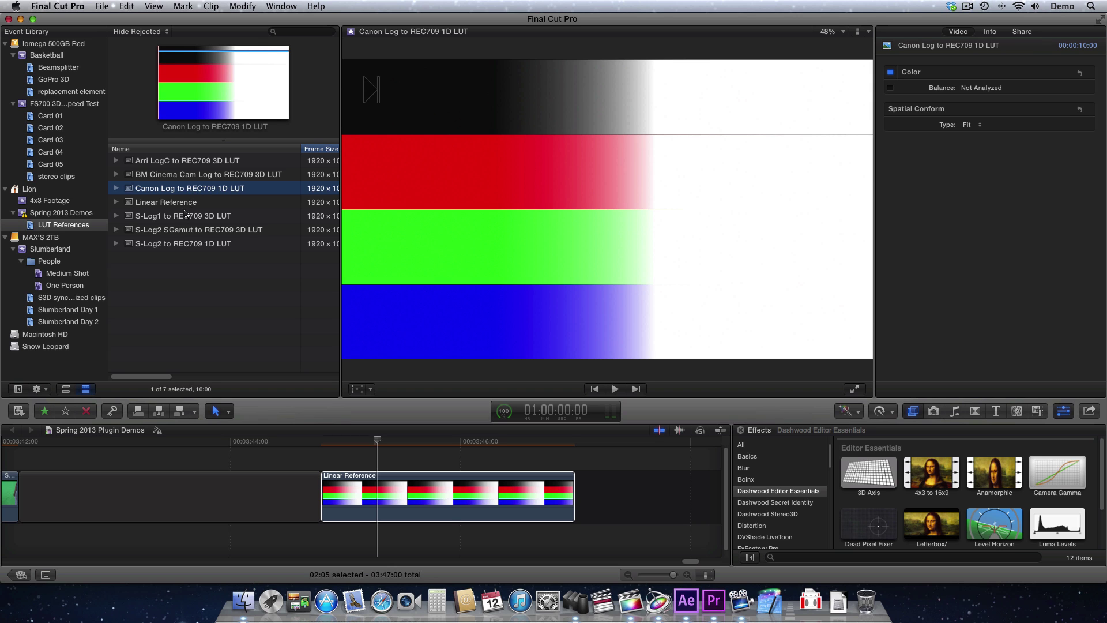
click(184, 217)
click(189, 233)
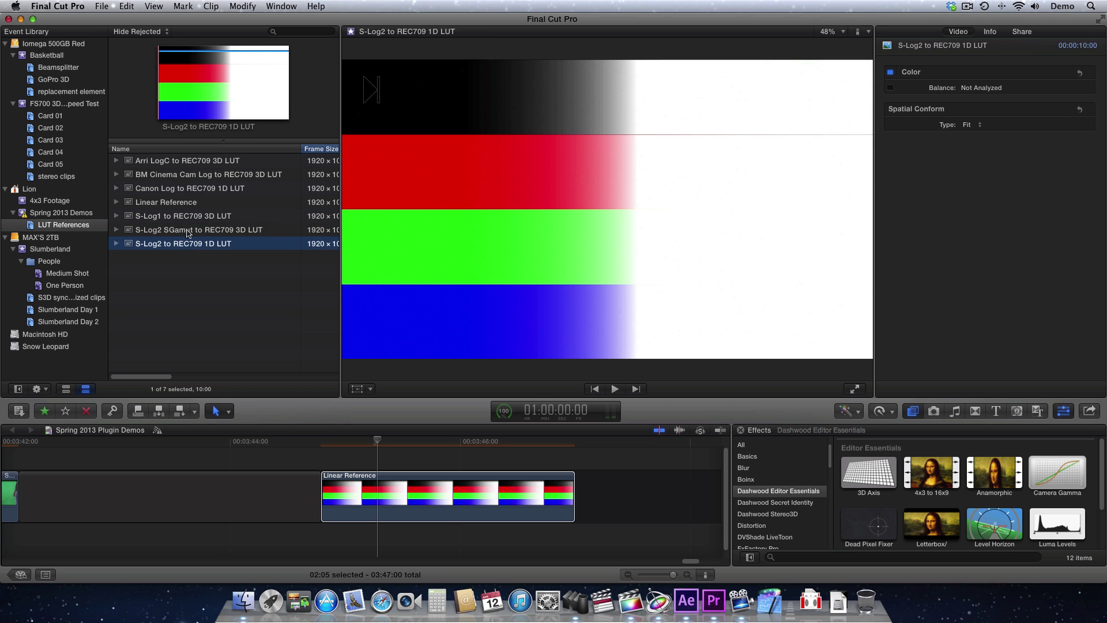
click(185, 221)
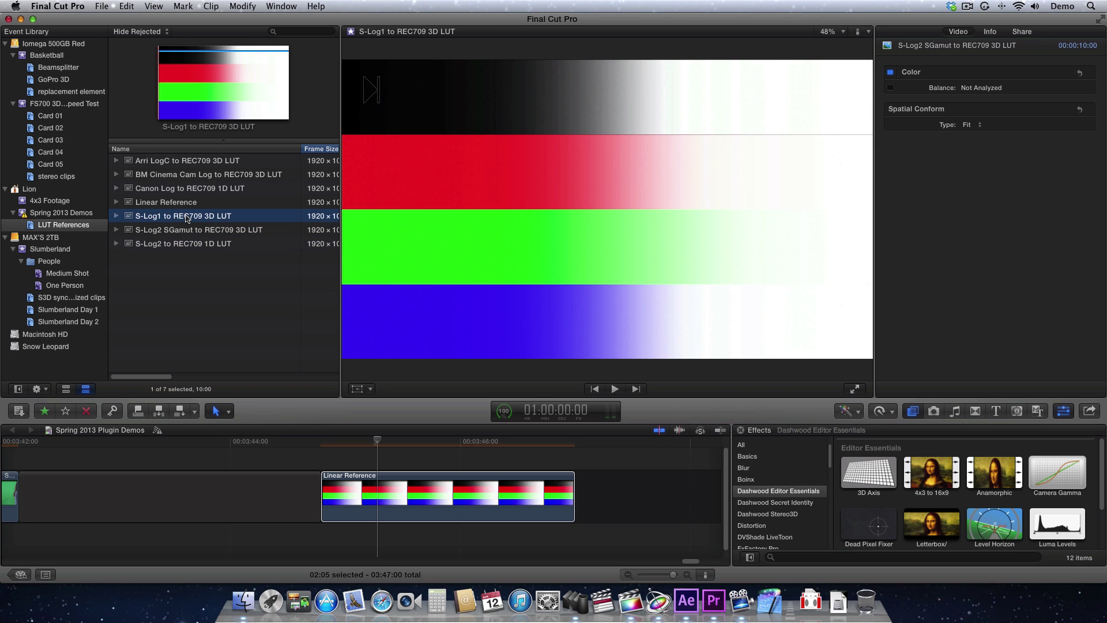
click(189, 164)
click(379, 503)
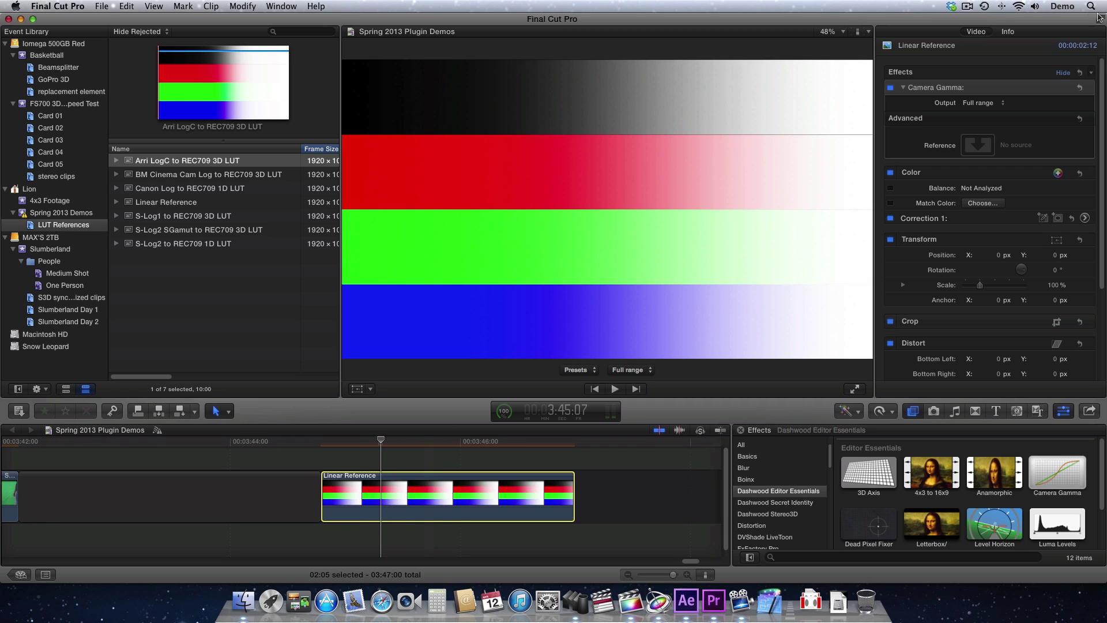
- Expand Camera Gamma's advanced settings, reset them to defaults, and enable the curve lines overlay
click(1063, 119)
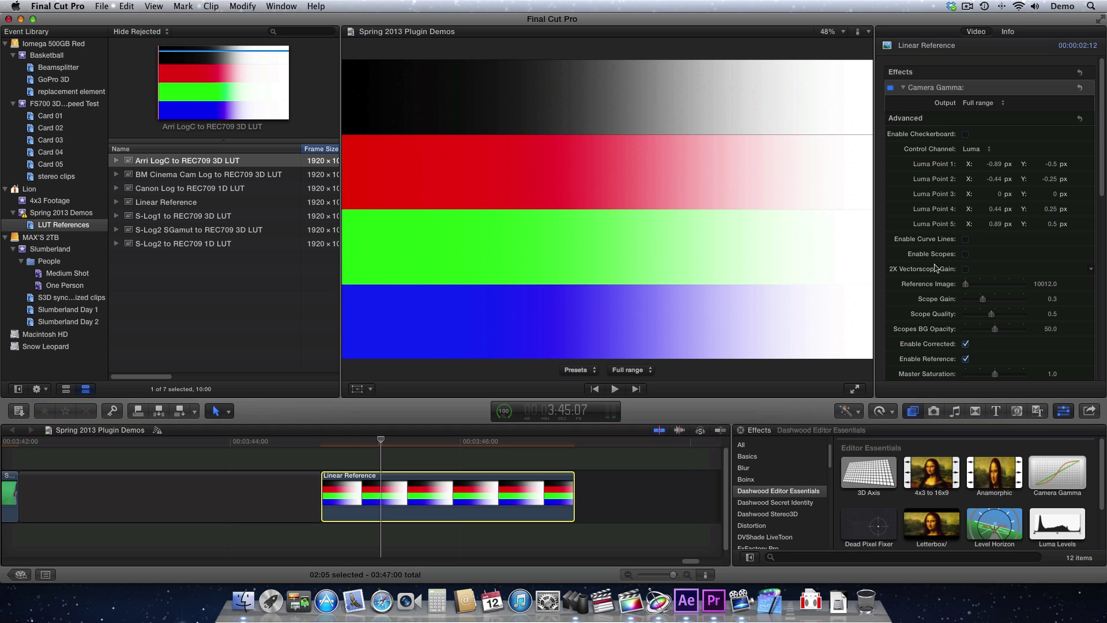
click(965, 240)
mouse_move(608, 214)
mouse_down()
mouse_move(607, 136)
mouse_move(559, 234)
mouse_move(482, 226)
mouse_move(631, 115)
mouse_move(640, 138)
mouse_move(604, 205)
mouse_move(610, 197)
mouse_move(611, 216)
mouse_up()
click(1080, 119)
click(965, 239)
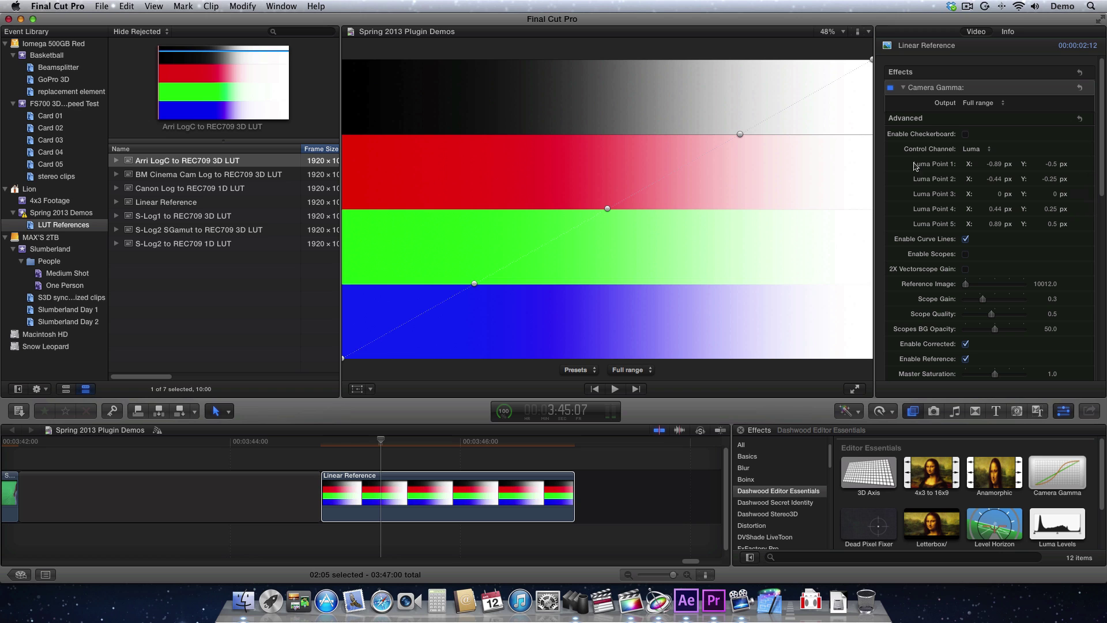
scroll(923, 322, down, 5)
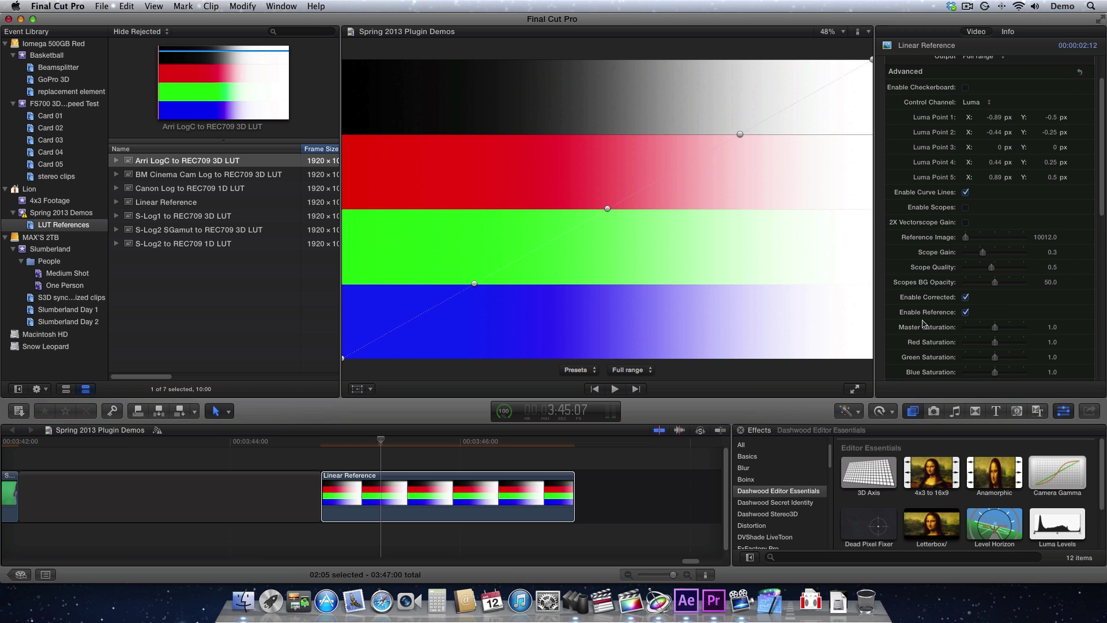
scroll(923, 320, up, 2)
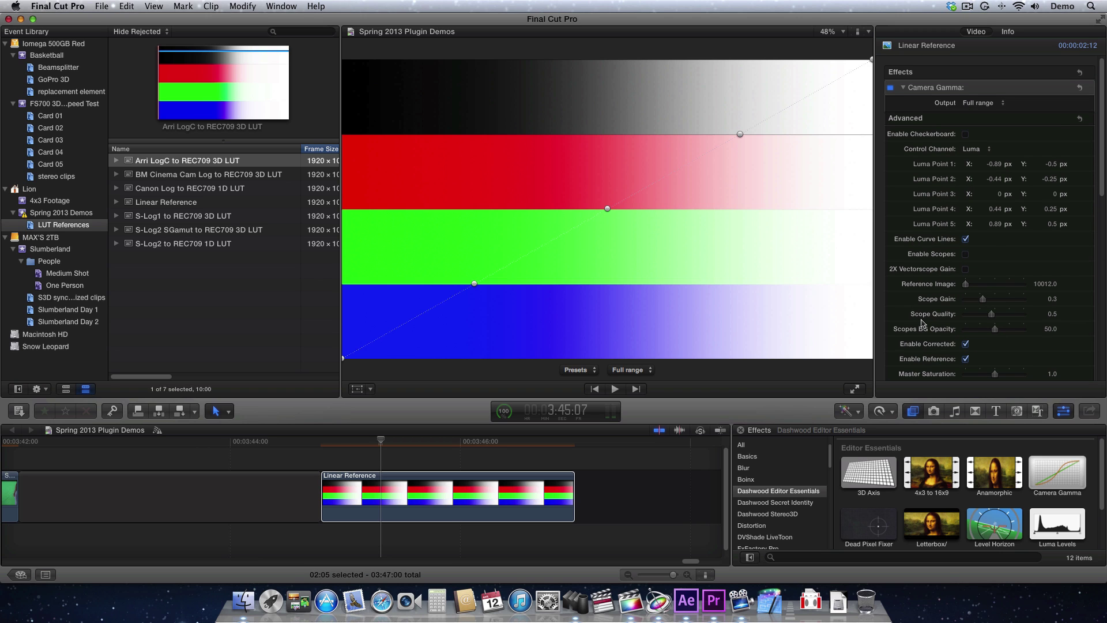
- Try the red control channel, then set Control Channel back to Luma
click(959, 149)
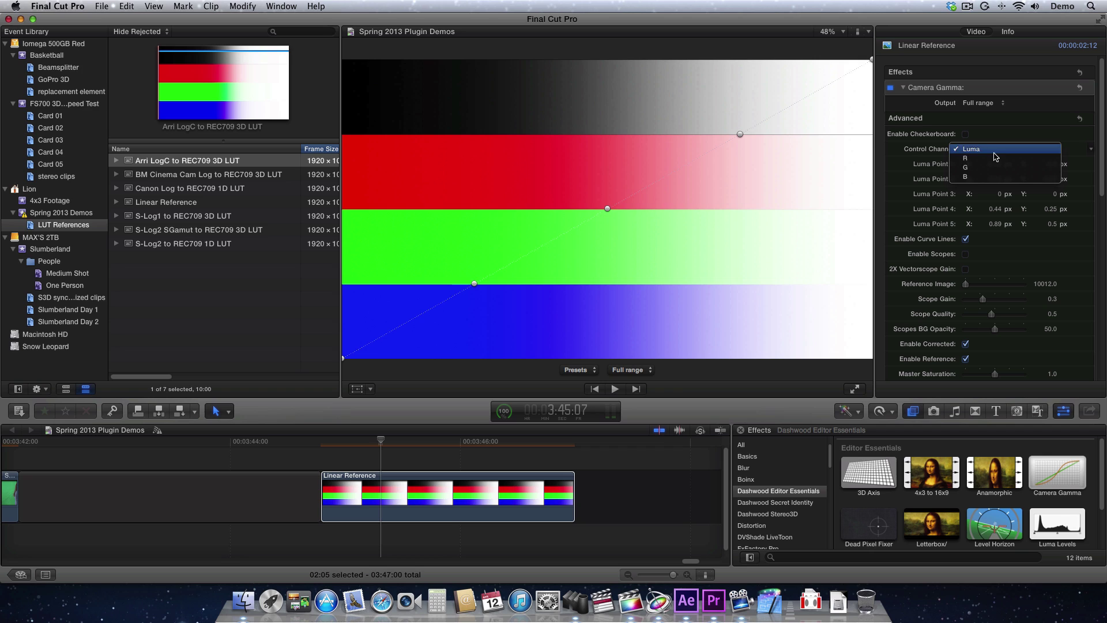
click(994, 158)
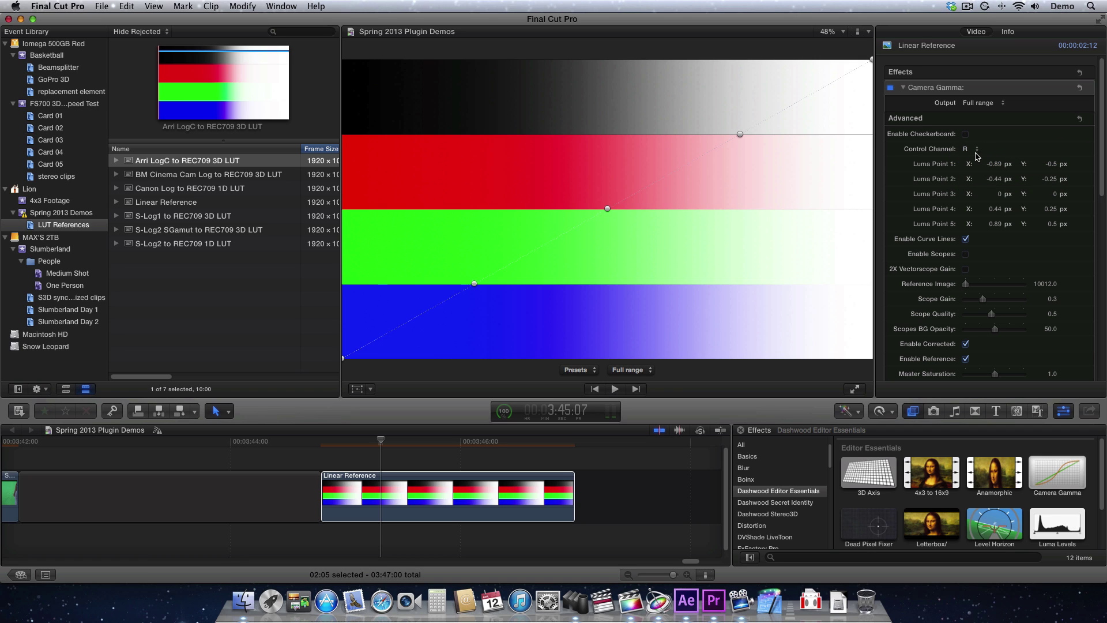
click(975, 150)
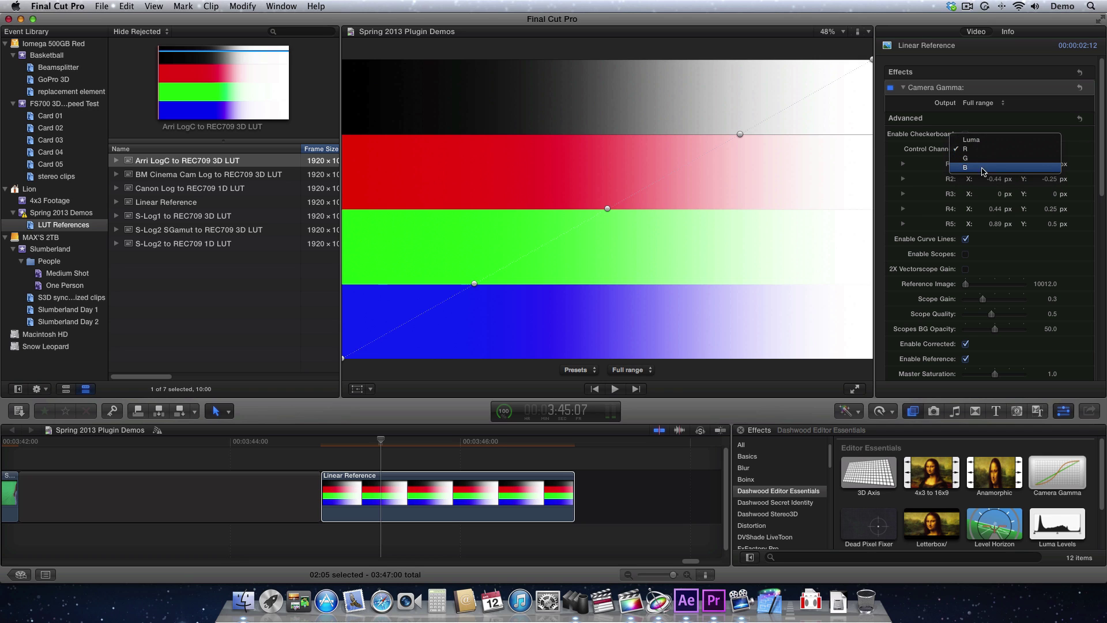
click(973, 140)
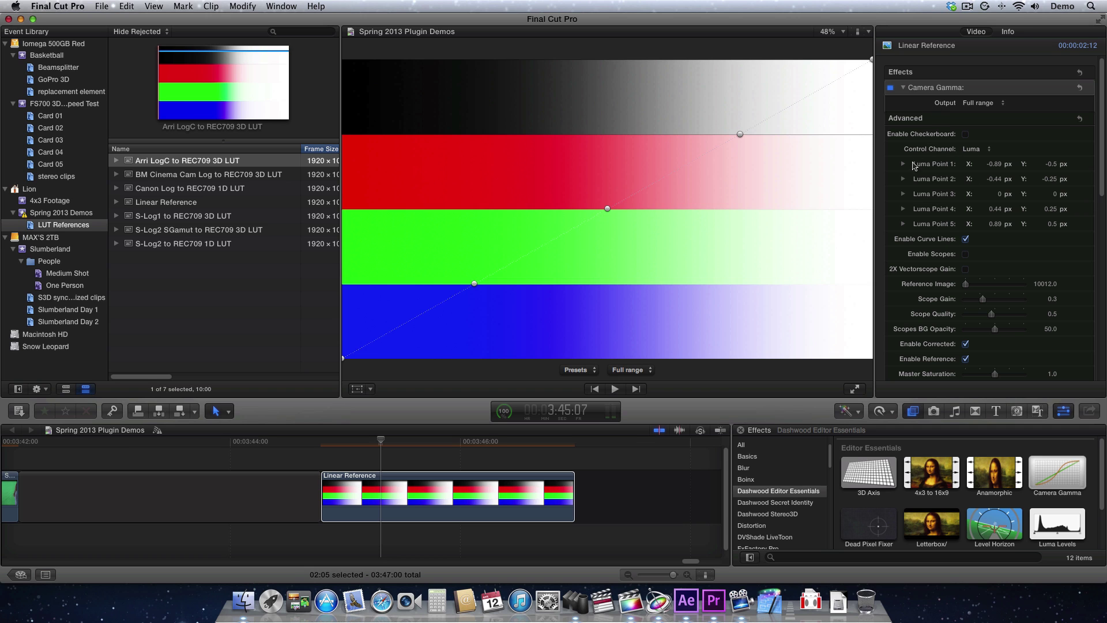
scroll(912, 166, down, 10)
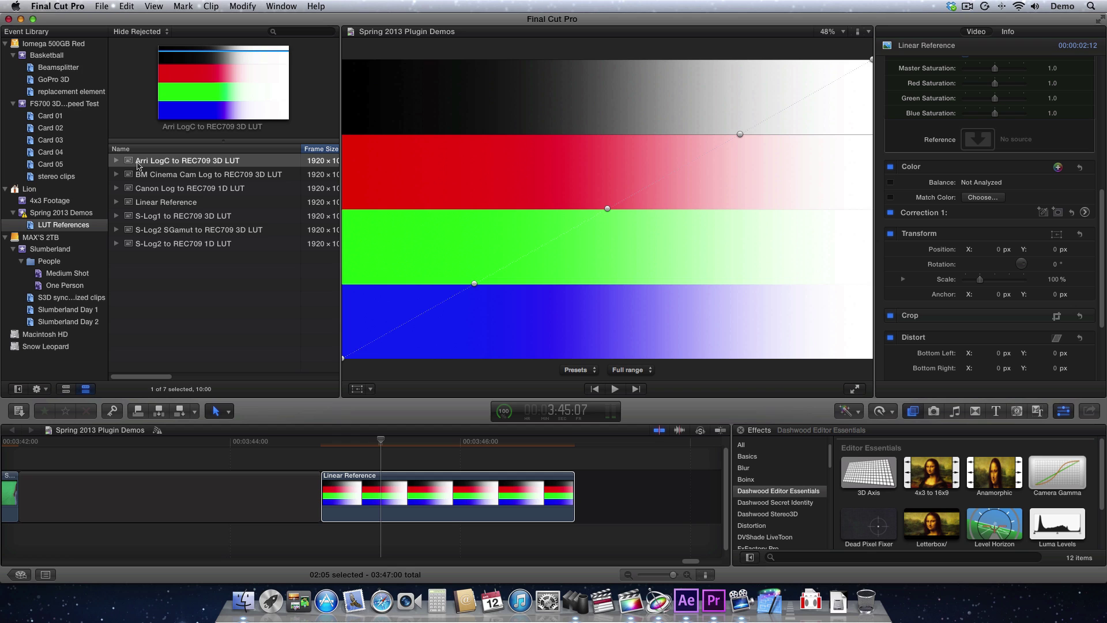
- Load the Arri LogC clip as Camera Gamma's reference image and reselect the Linear Reference clip
drag(128, 160, 988, 144)
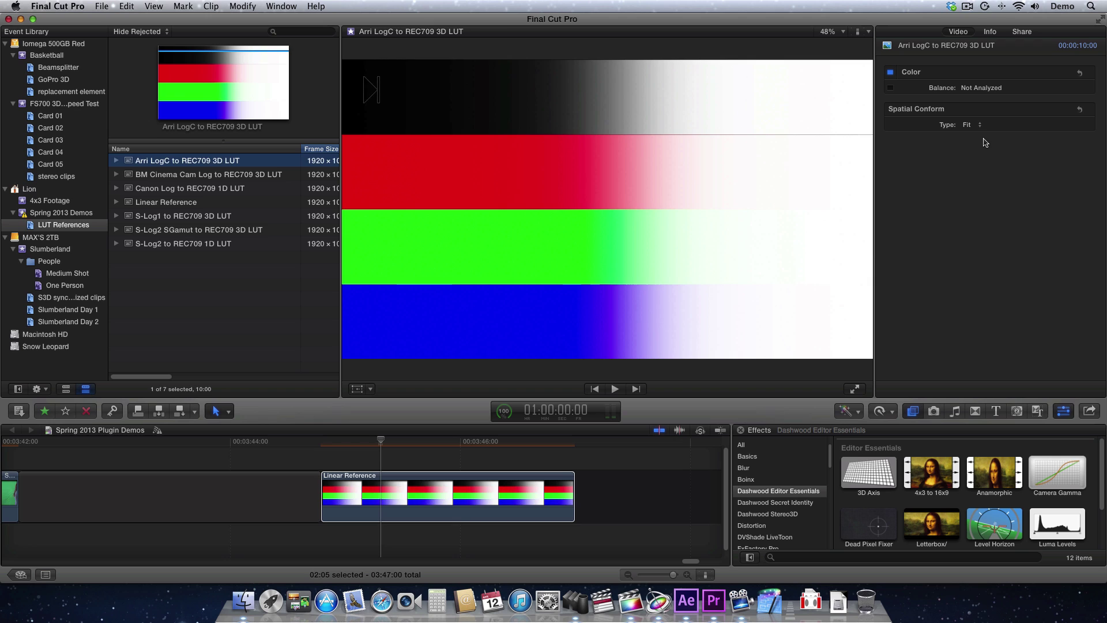
click(430, 496)
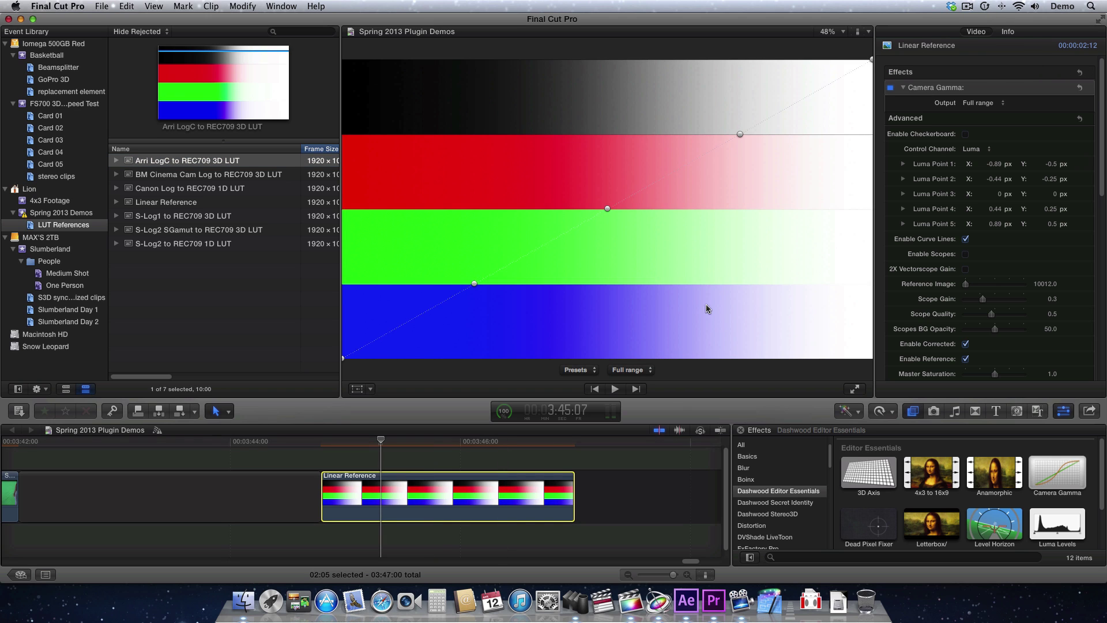
click(377, 454)
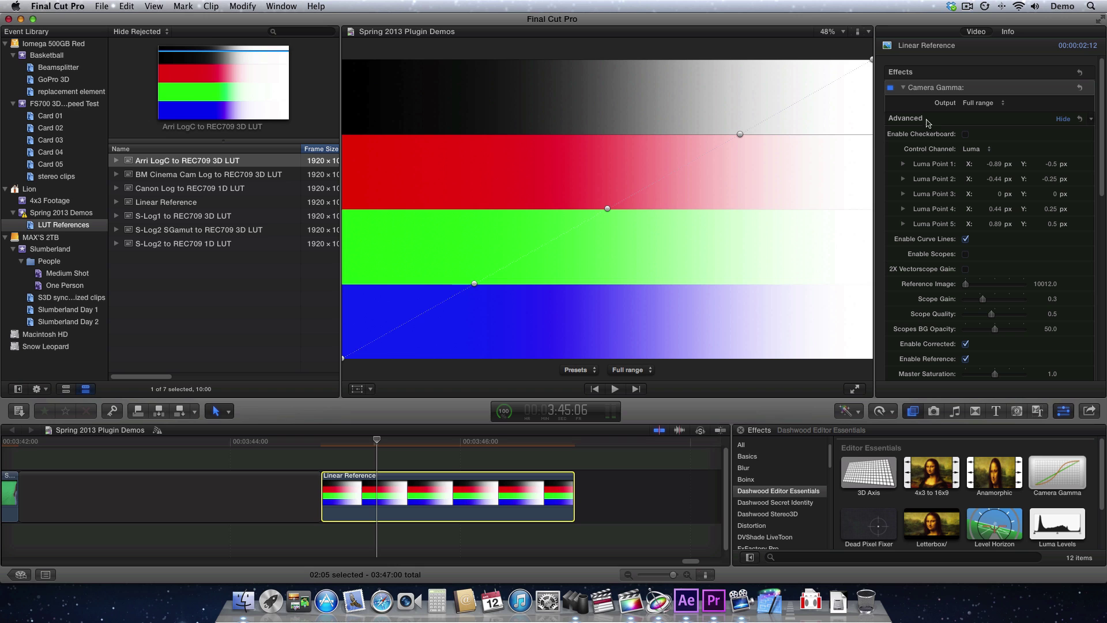
- Enable the checkerboard behind the bars, then view the Arri LogC to REC709 3D LUT clip
scroll(891, 237, down, 6)
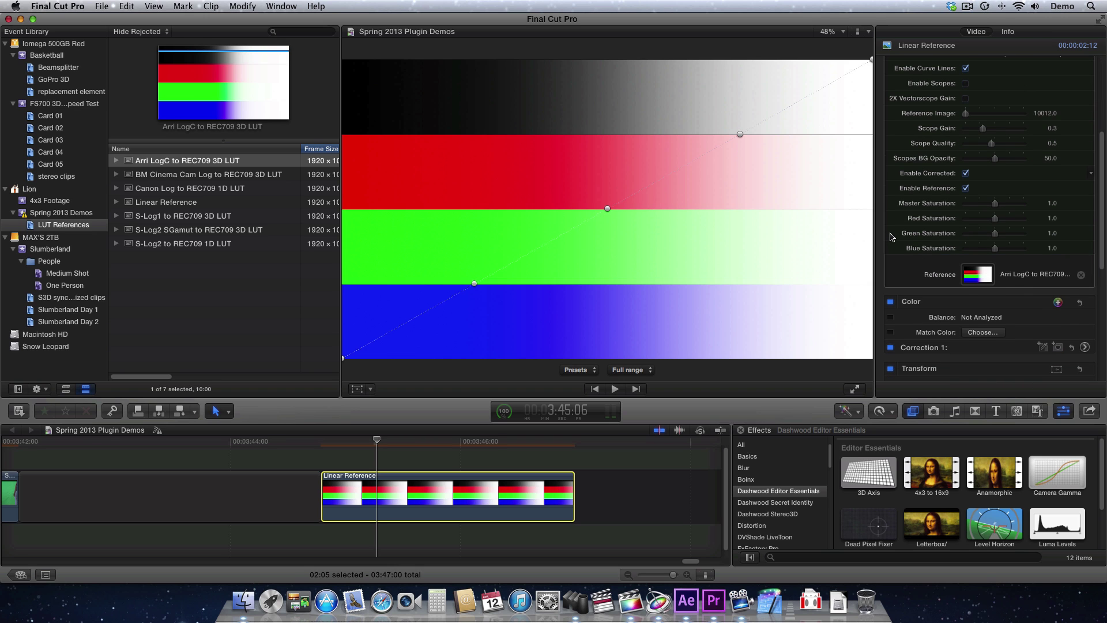
scroll(891, 237, up, 4)
scroll(891, 237, down, 3)
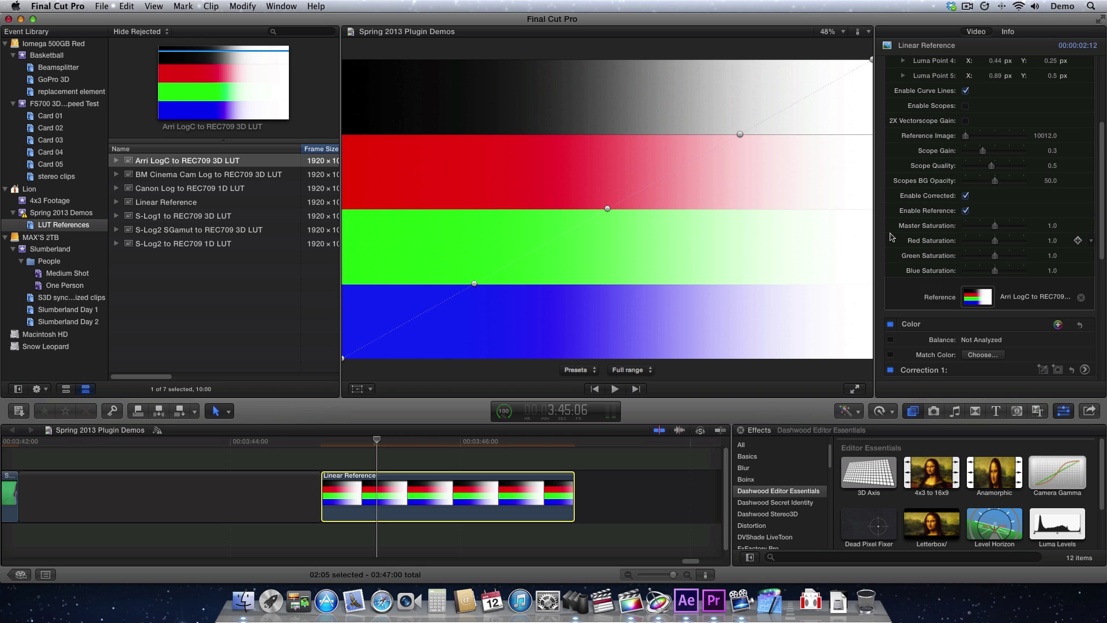
scroll(895, 239, up, 1)
scroll(895, 239, up, 2)
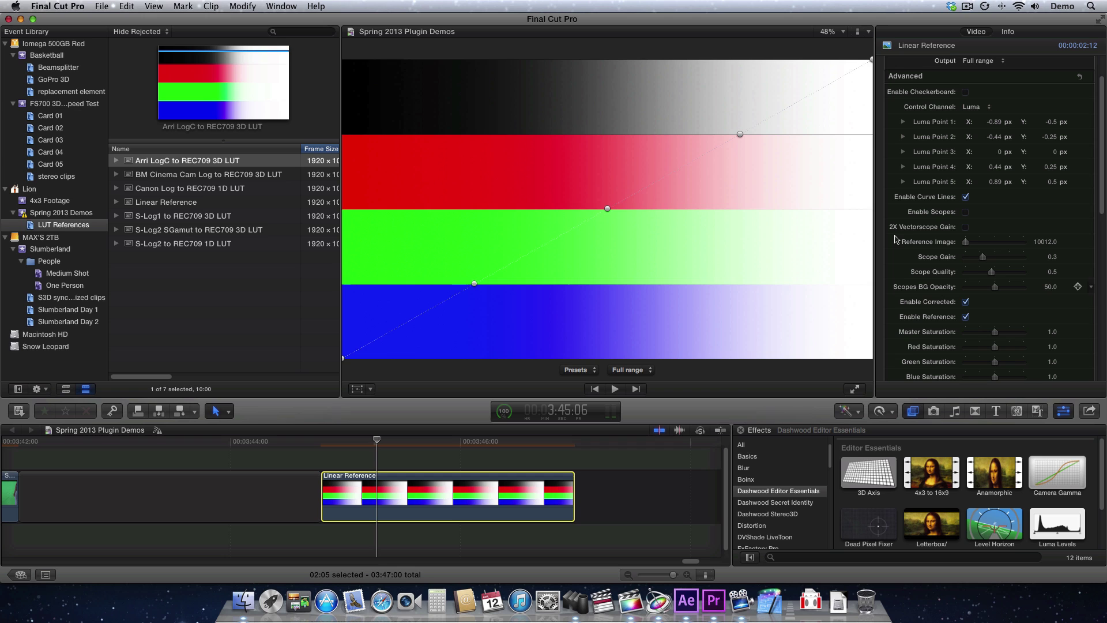
click(966, 94)
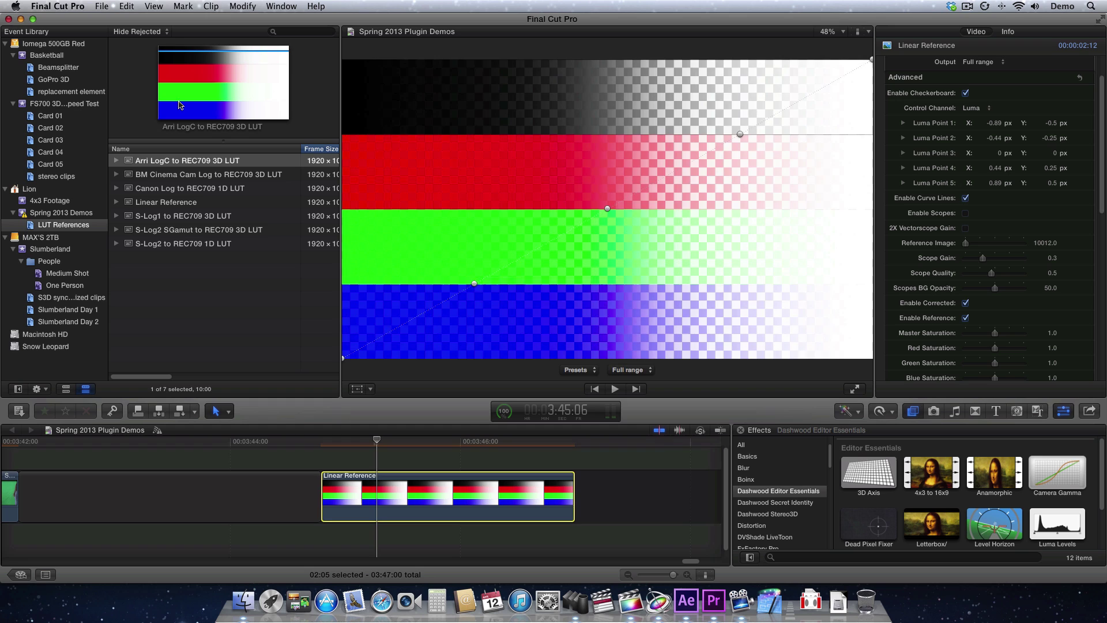
click(213, 91)
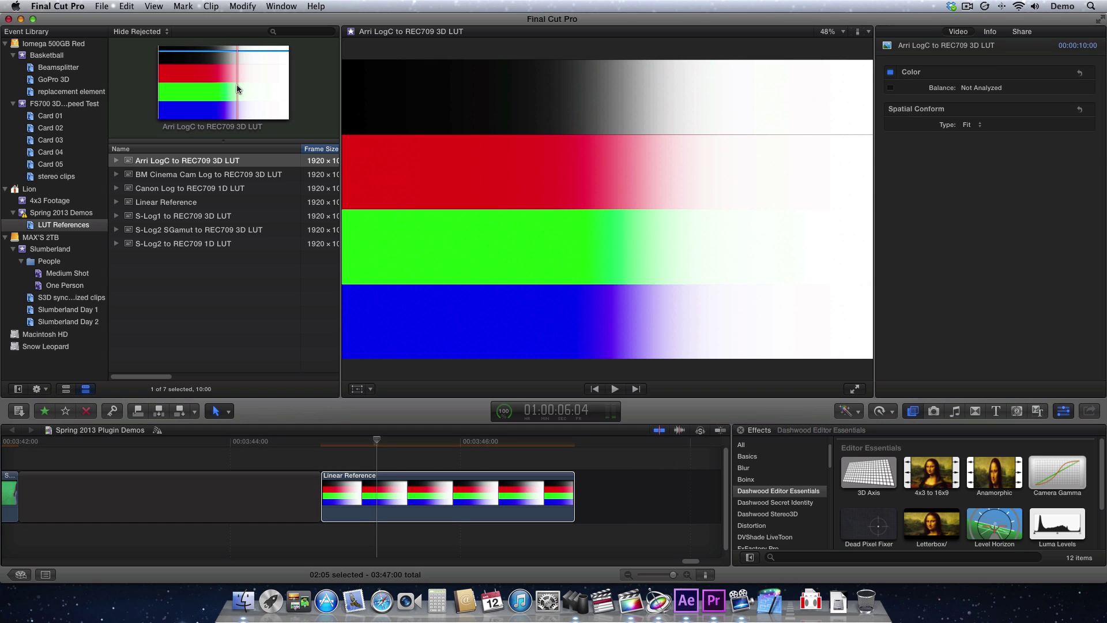
- Show video scopes below the viewer and compare the Arri LogC and Linear Reference waveforms
click(384, 454)
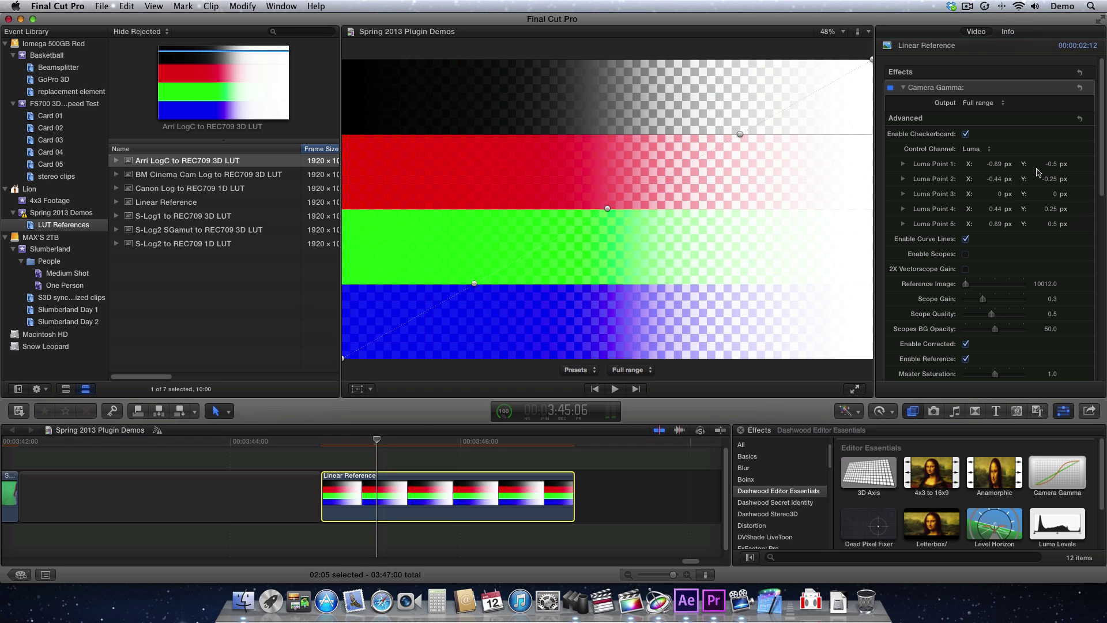
click(868, 33)
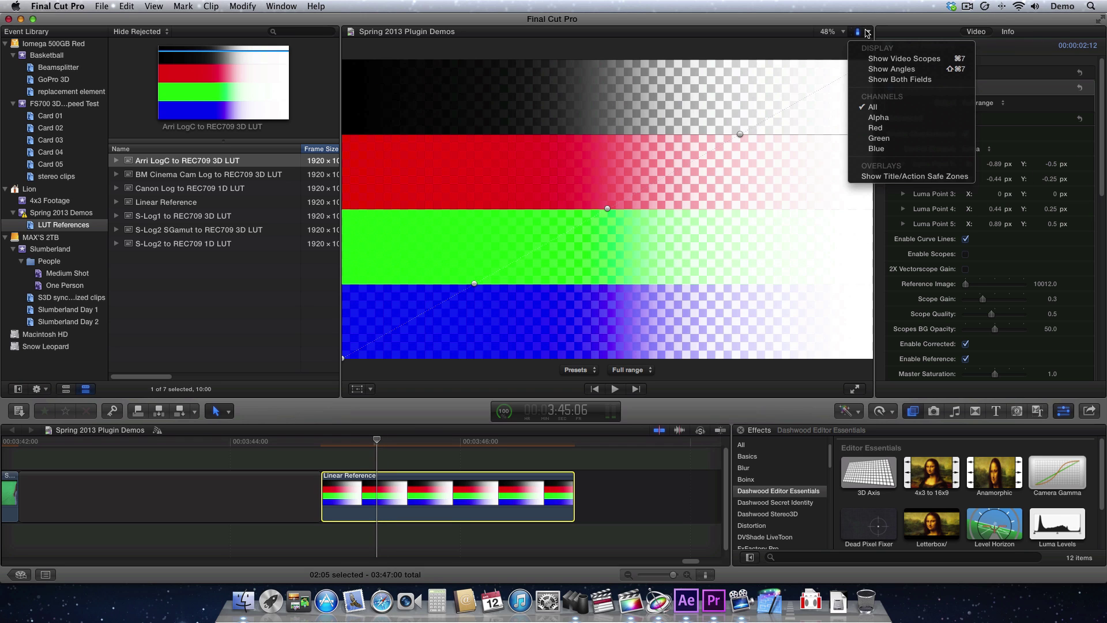
click(881, 59)
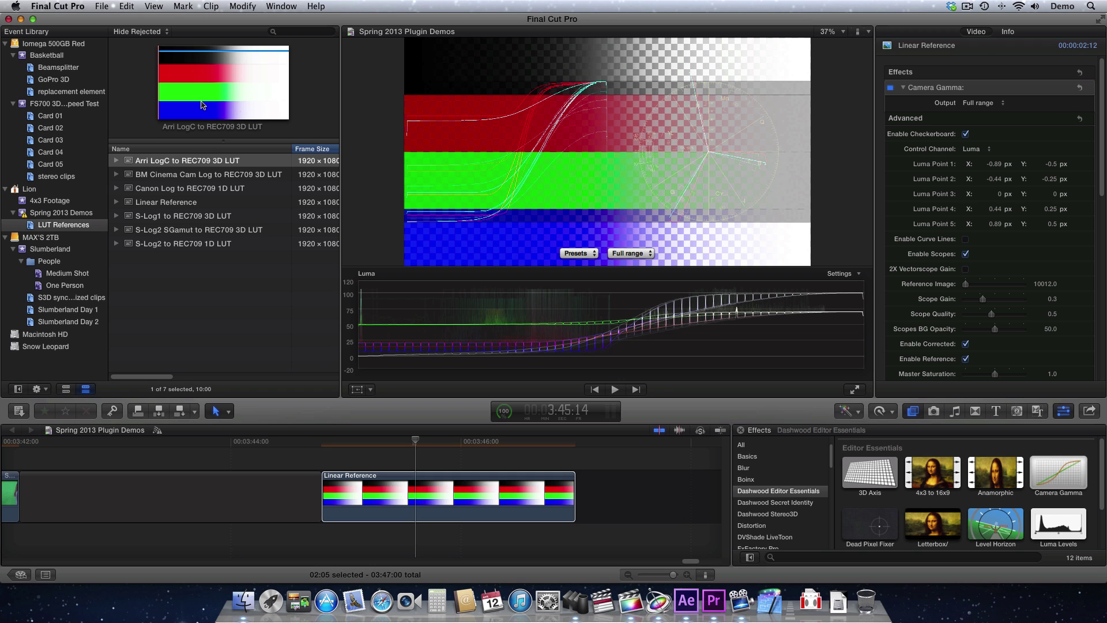
click(271, 97)
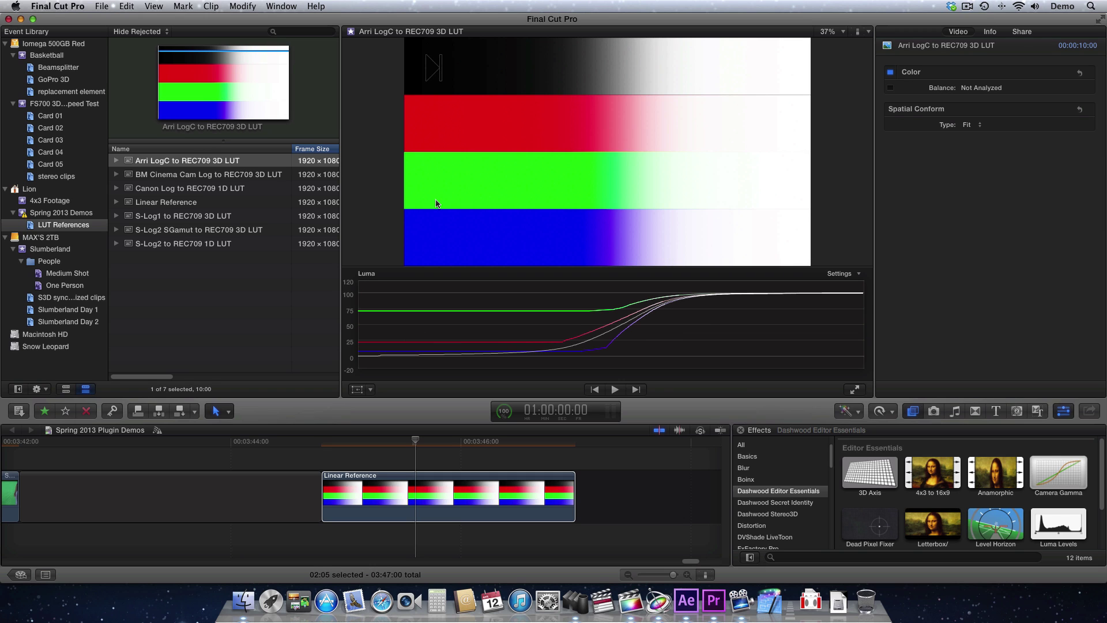
click(441, 427)
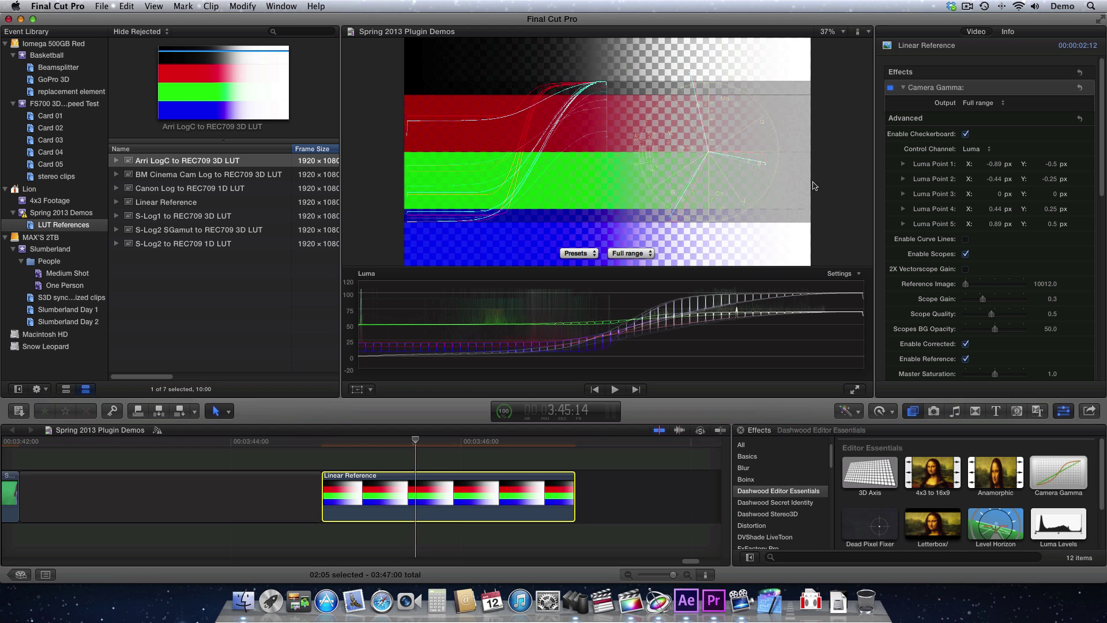
- Enable curve lines and drag Luma Points 2–5 to match the Arri LogC curve (Points 2–4: -0.49/-0.27, 0.01/0.1, 0.13/0.24)
click(965, 238)
drag(607, 152, 617, 130)
drag(709, 94, 649, 99)
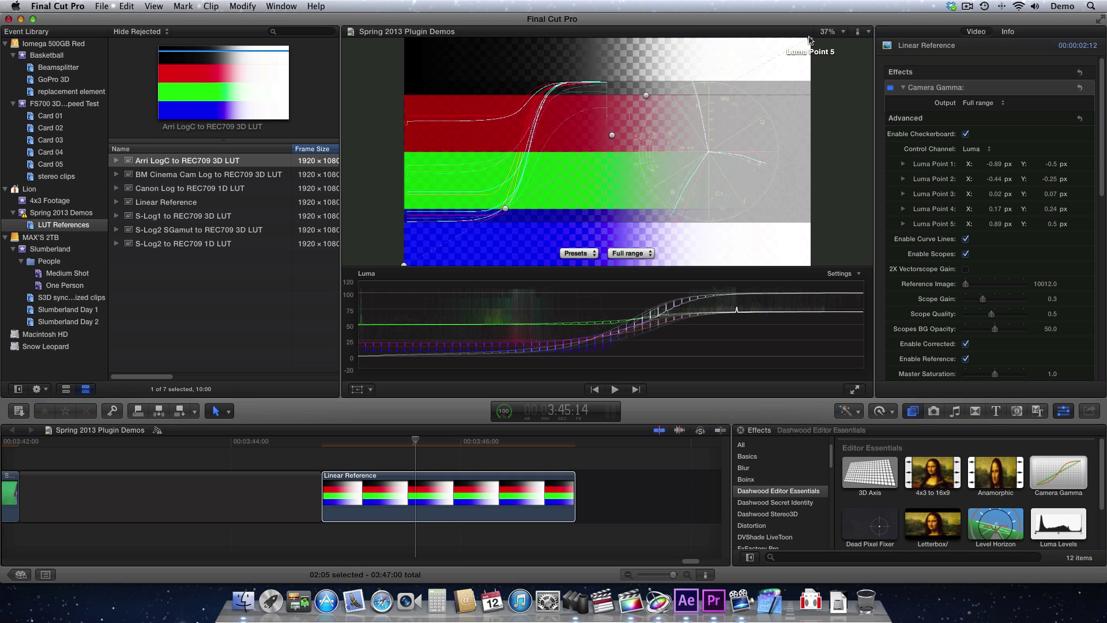
drag(809, 39, 776, 39)
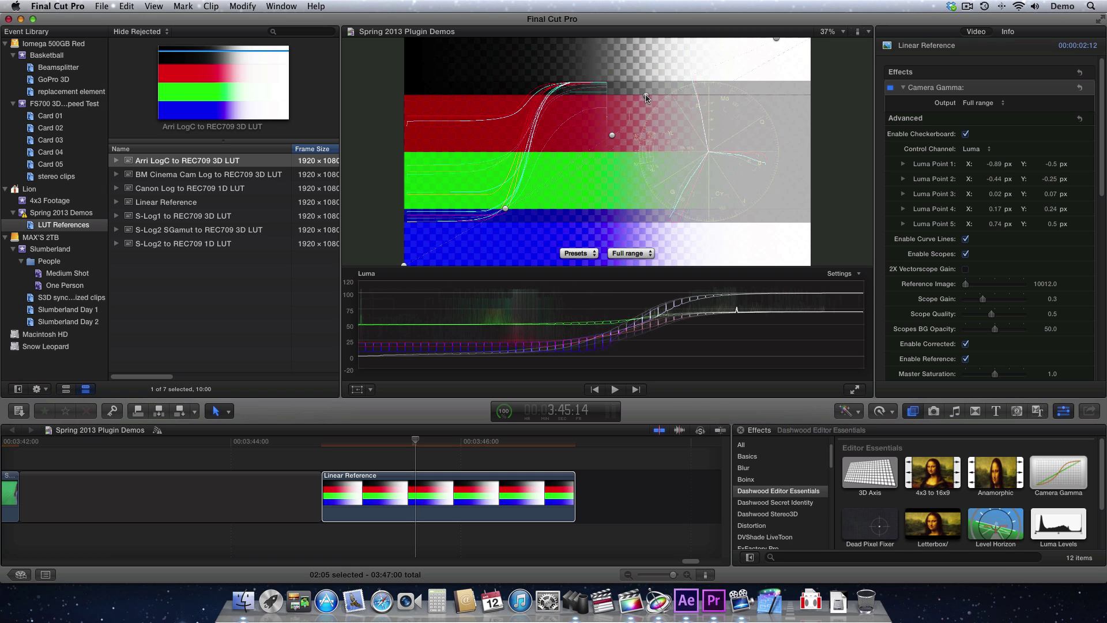
drag(647, 98, 640, 101)
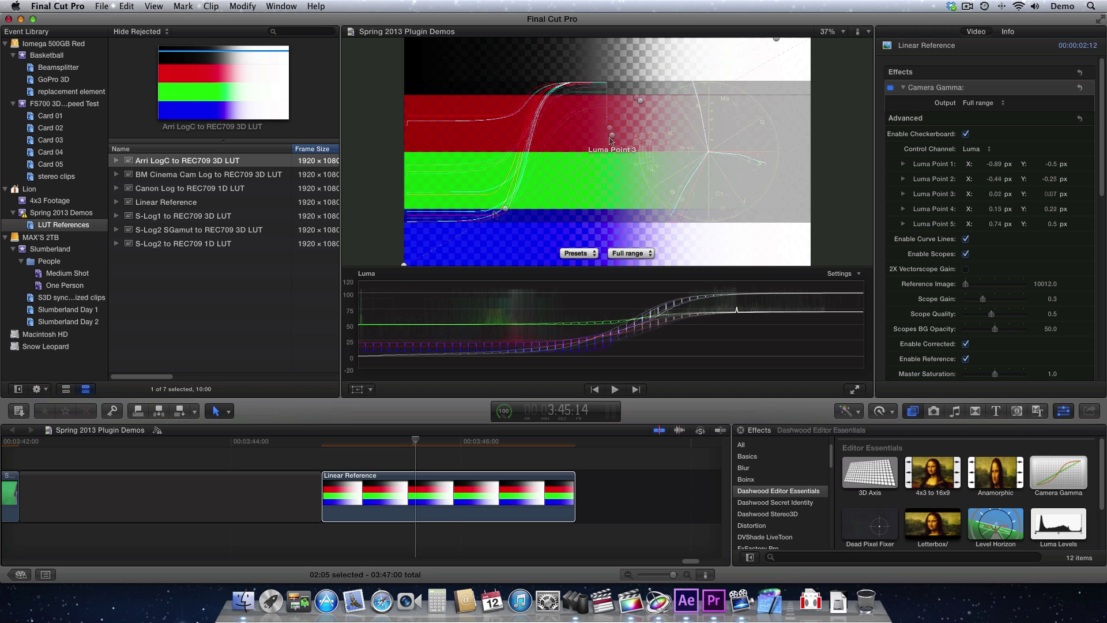
drag(612, 140, 609, 129)
drag(505, 208, 494, 214)
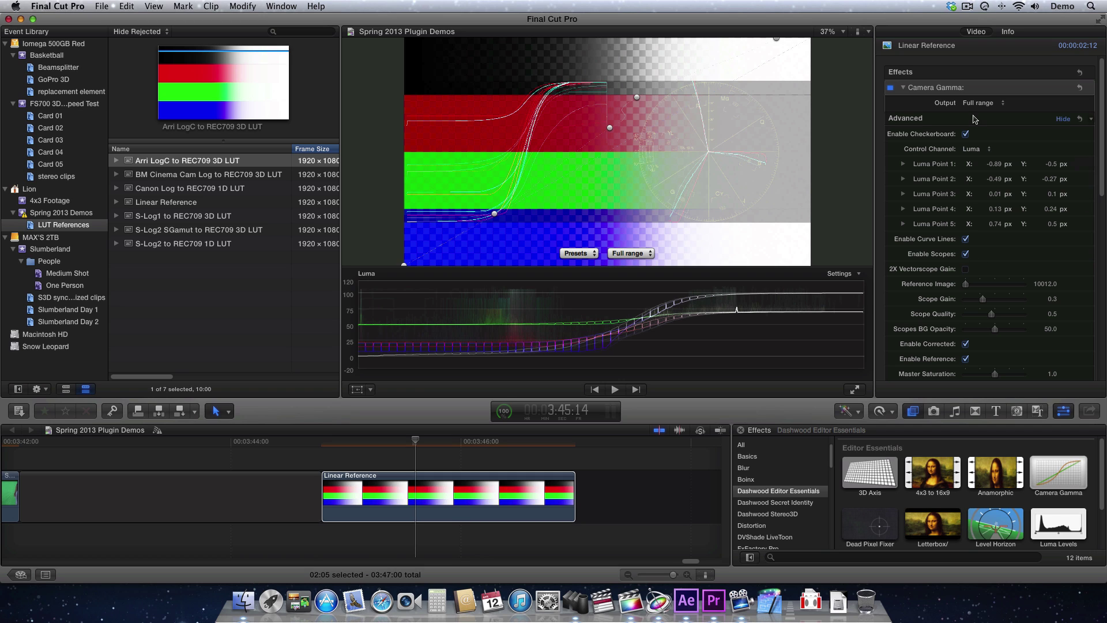
- Turn off the checkerboard, scopes and curve line overlays on the image
click(965, 134)
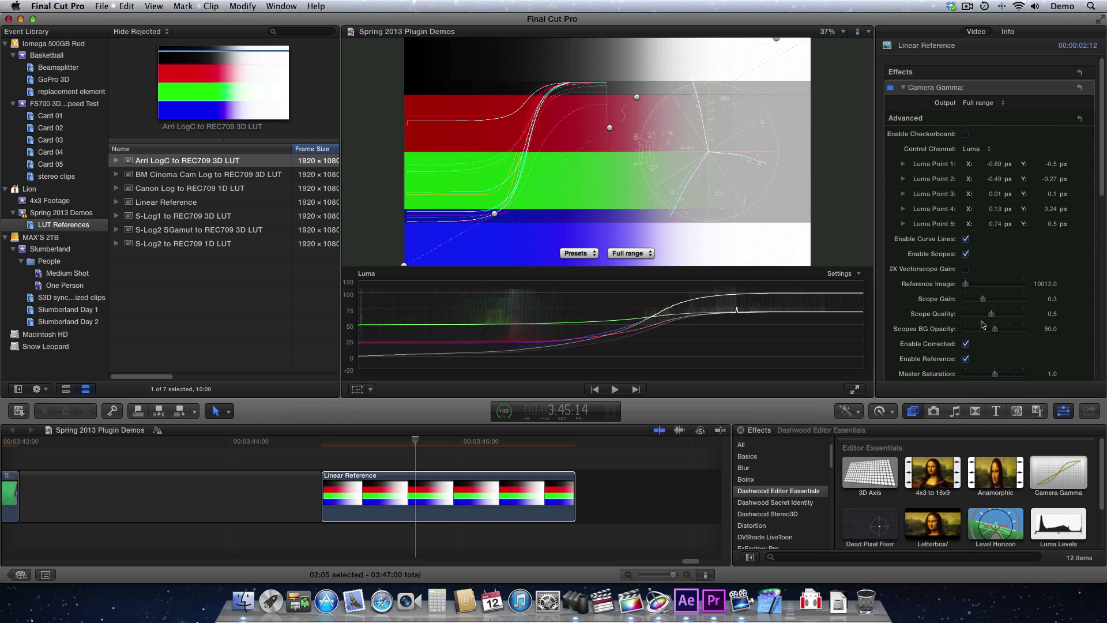
click(966, 254)
click(966, 239)
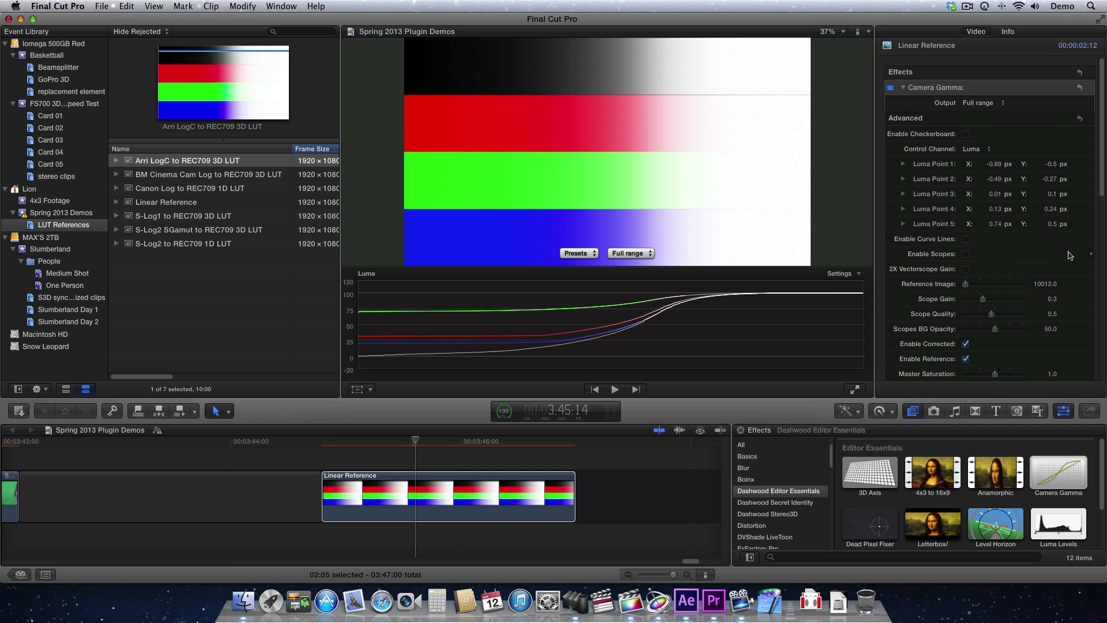
- Collapse the advanced Camera Gamma settings and clear the reference image
mouse_move(1016, 127)
click(1063, 119)
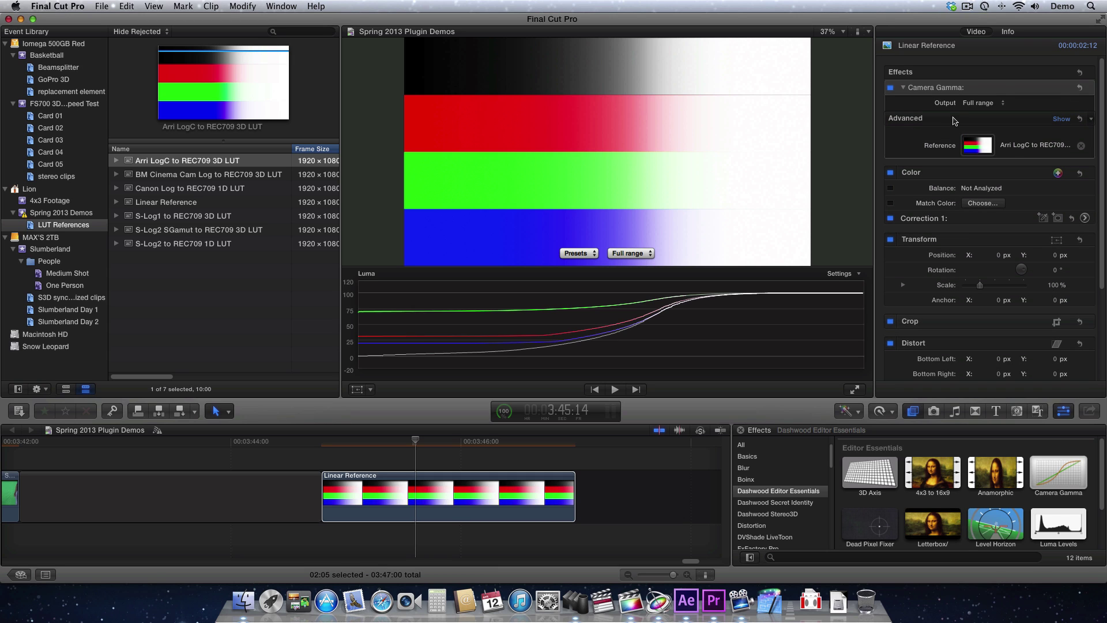
click(1083, 146)
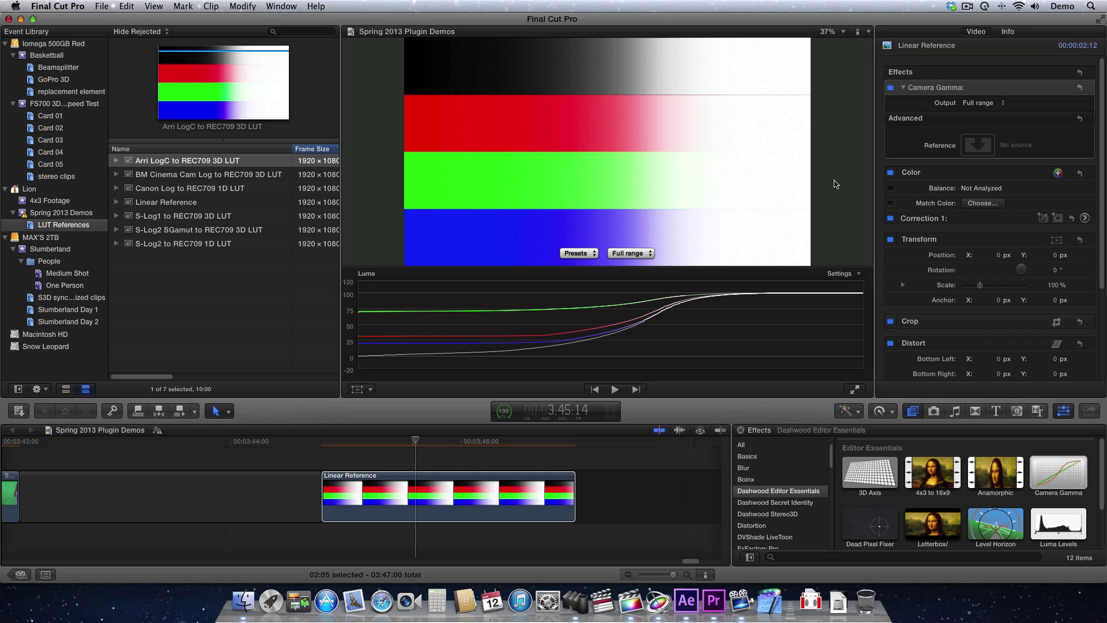
click(578, 254)
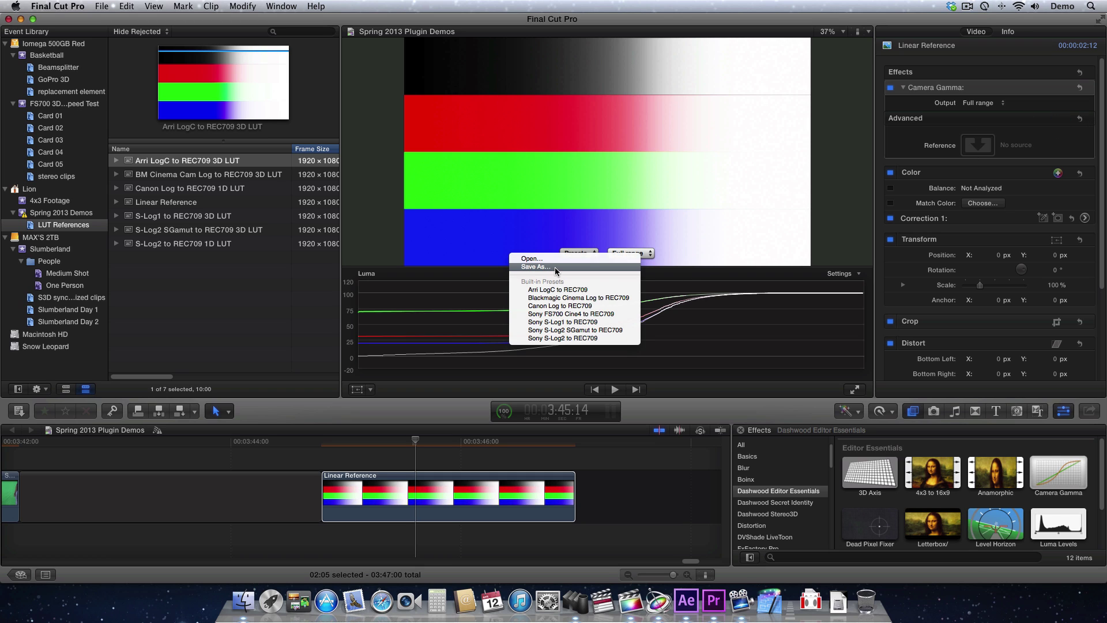
- Save the Camera Gamma settings as the preset 'LOG Favorite' and confirm it appears in Presets
click(552, 267)
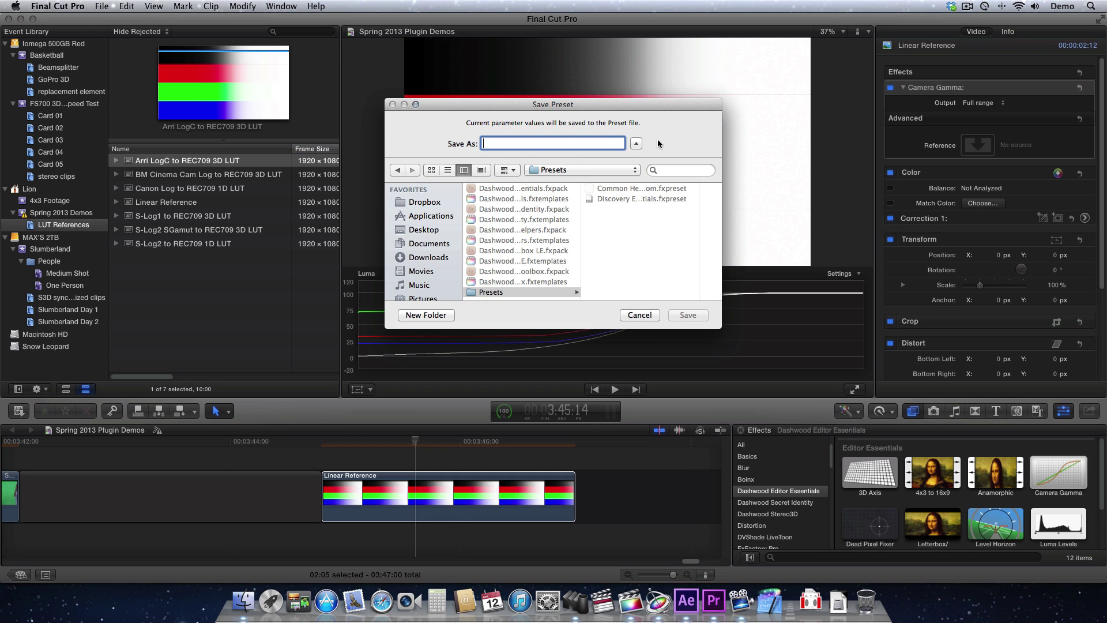
text(LOG Favorite)
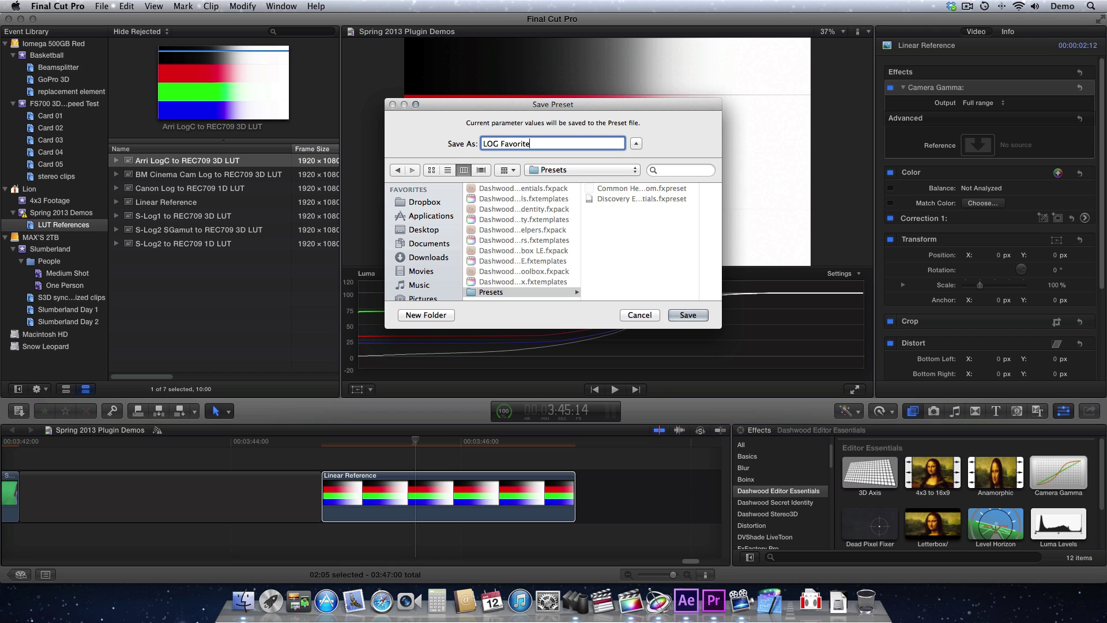
key(Return)
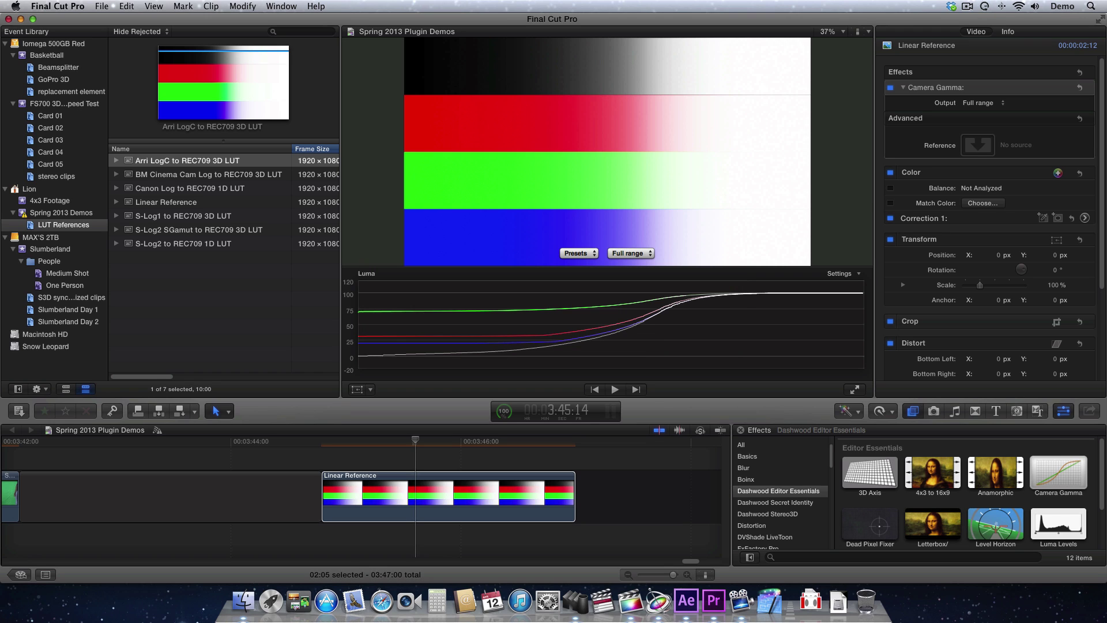
click(592, 254)
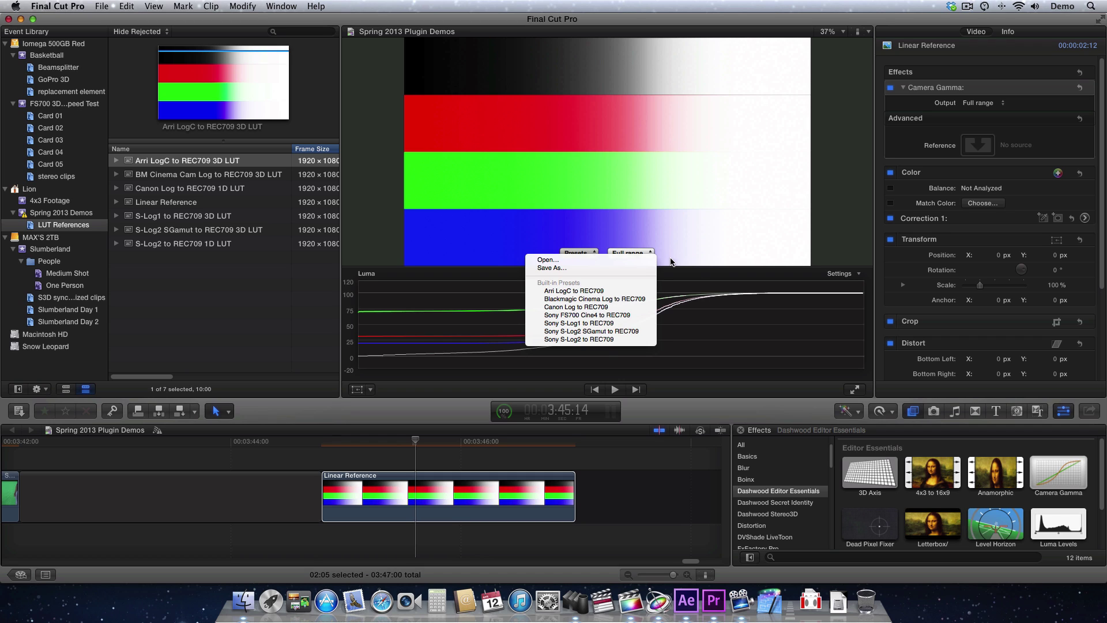
click(570, 235)
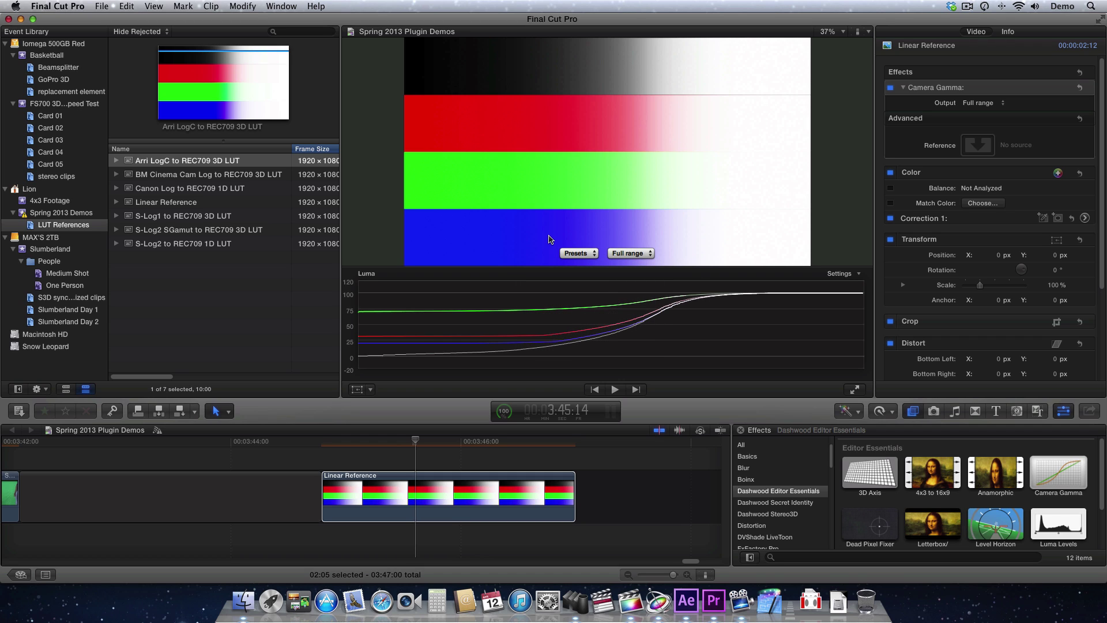